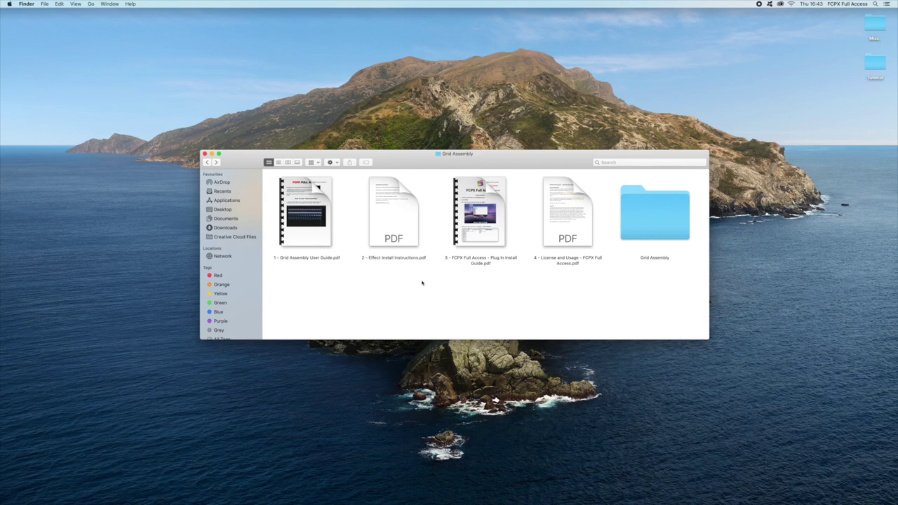
click(625, 224)
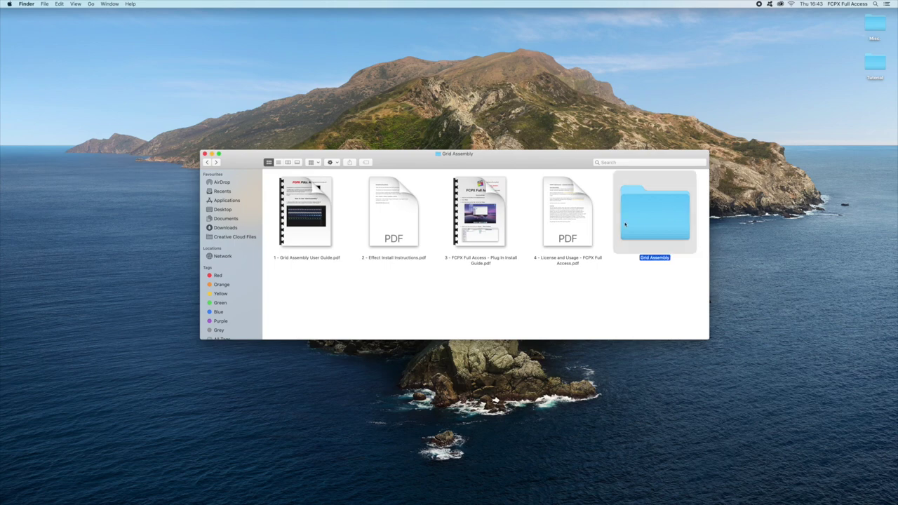
click(319, 257)
key(space)
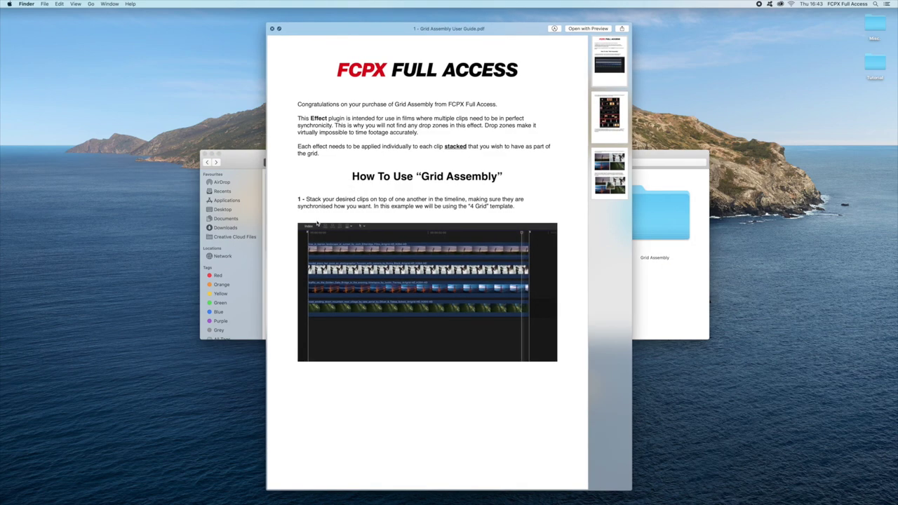
scroll(403, 231, down, 10)
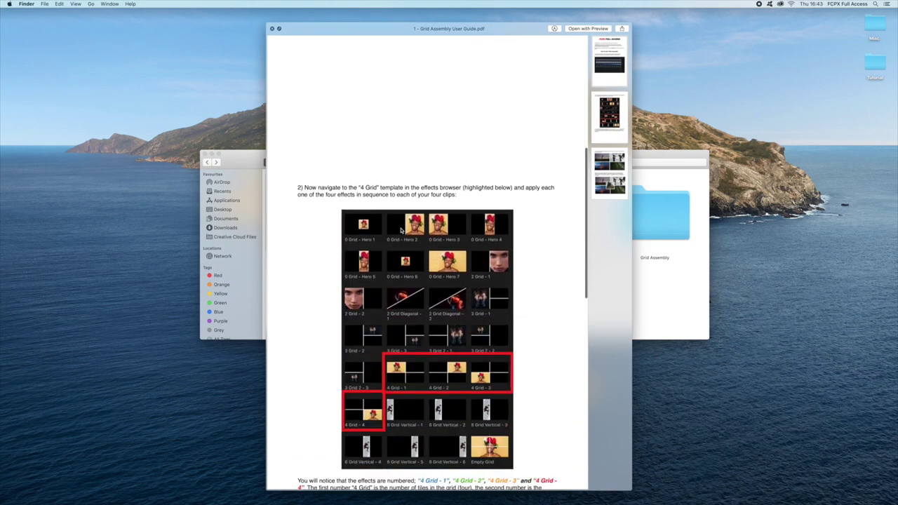
scroll(403, 231, down, 10)
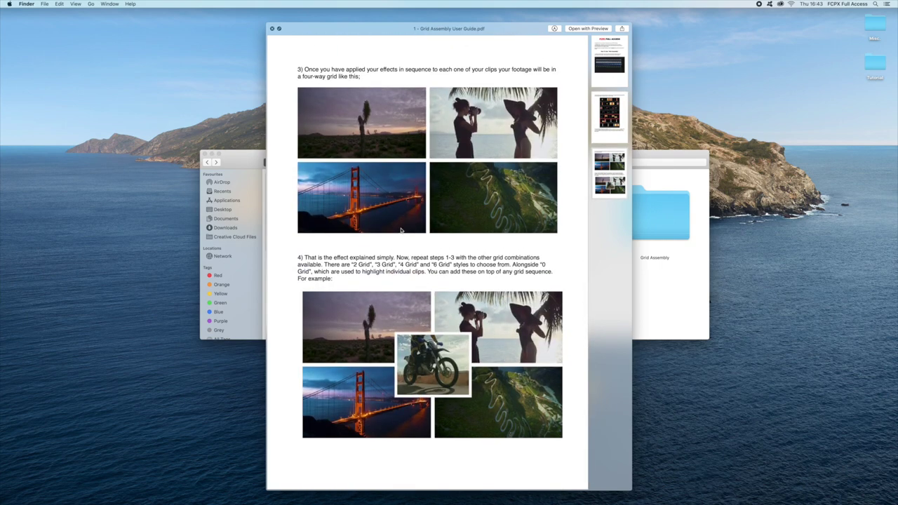
key(space)
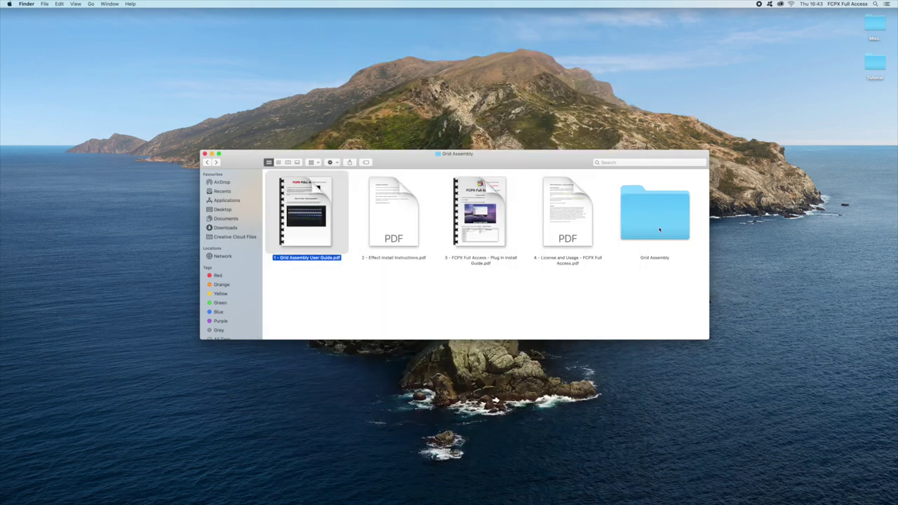
- Move the Grid Assembly folder into Home > Movies > Motion Templates > Effects
click(660, 229)
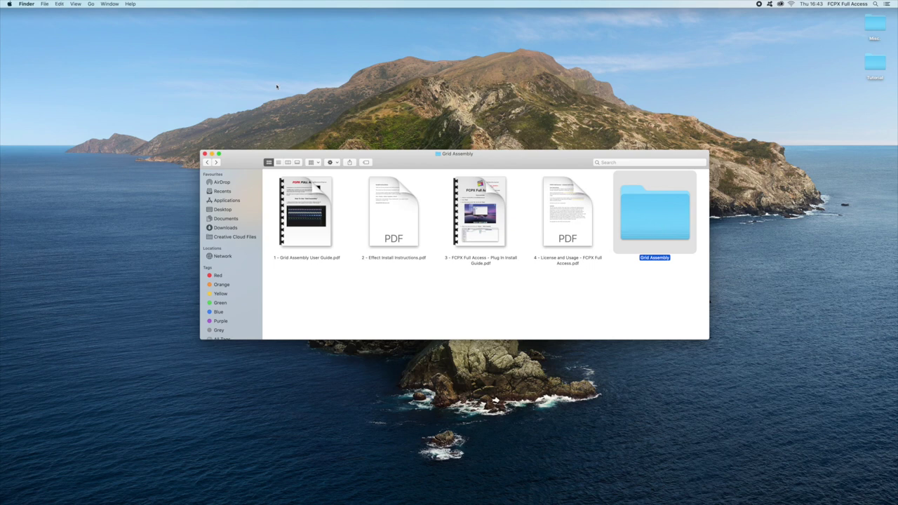
click(90, 4)
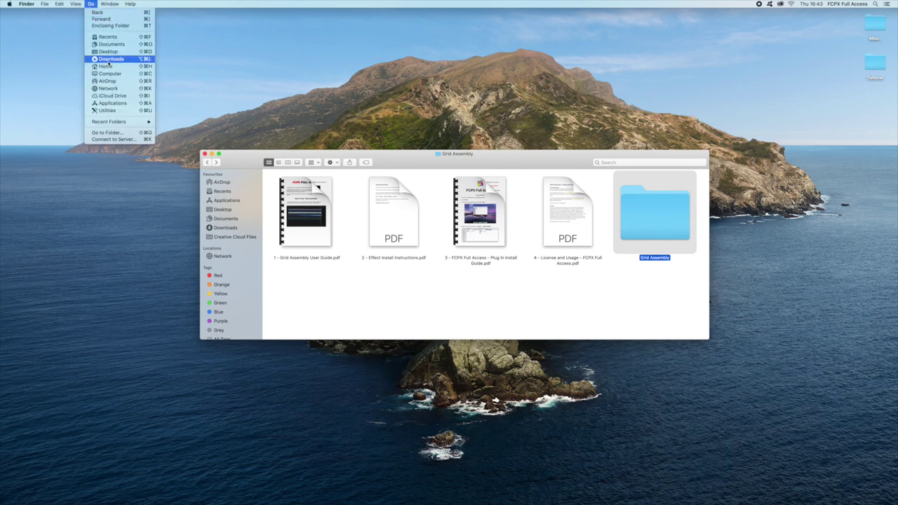
click(145, 94)
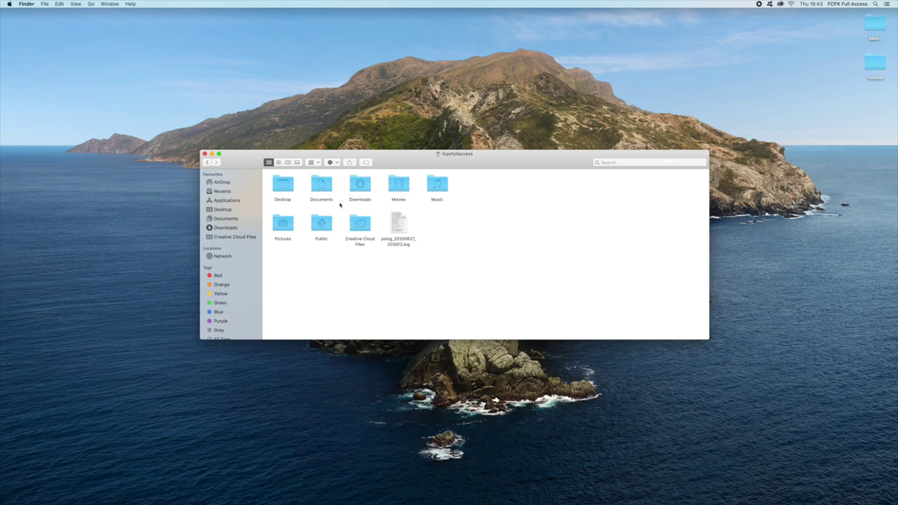
double_click(399, 184)
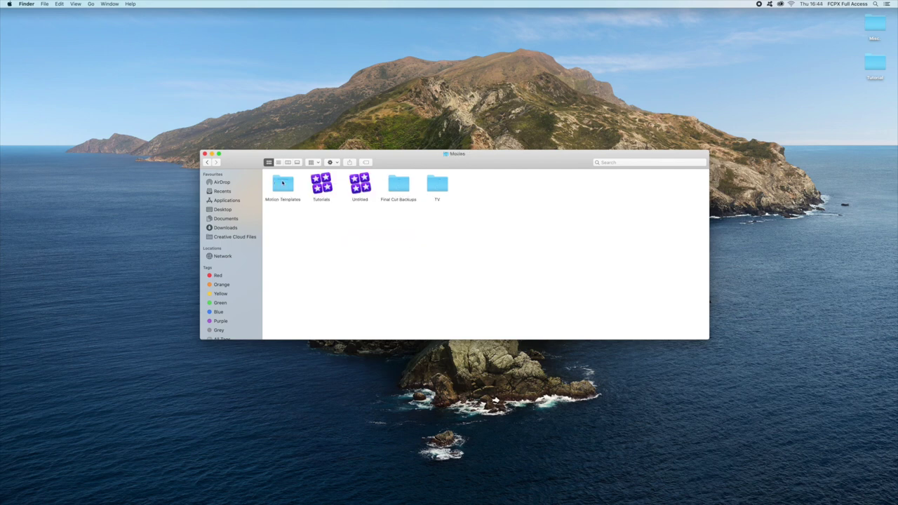
double_click(282, 183)
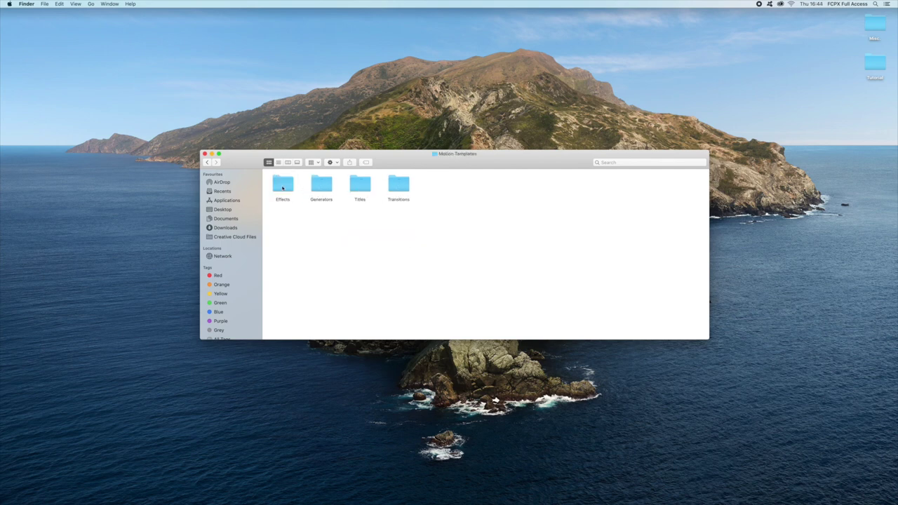
double_click(283, 184)
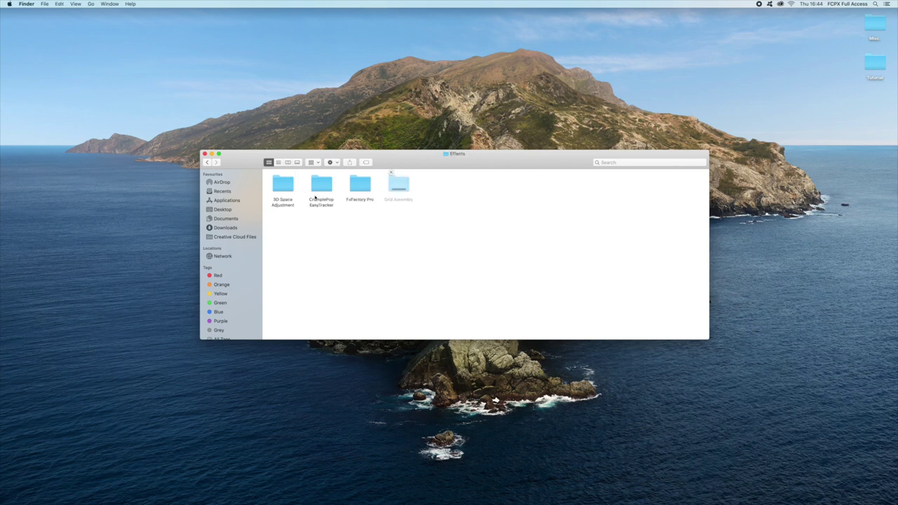
mouse_move(333, 499)
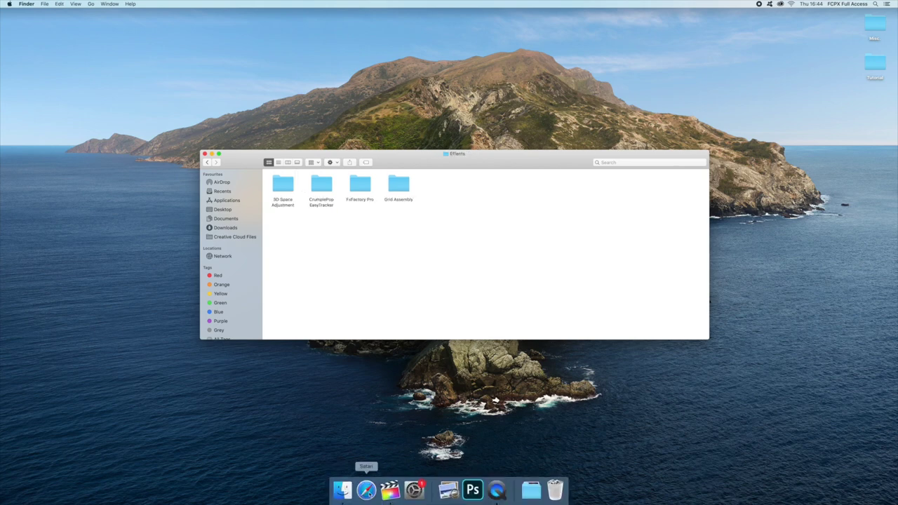
- In Final Cut Pro, turn the road-winding aerial clip into a gap about one minute long
click(391, 490)
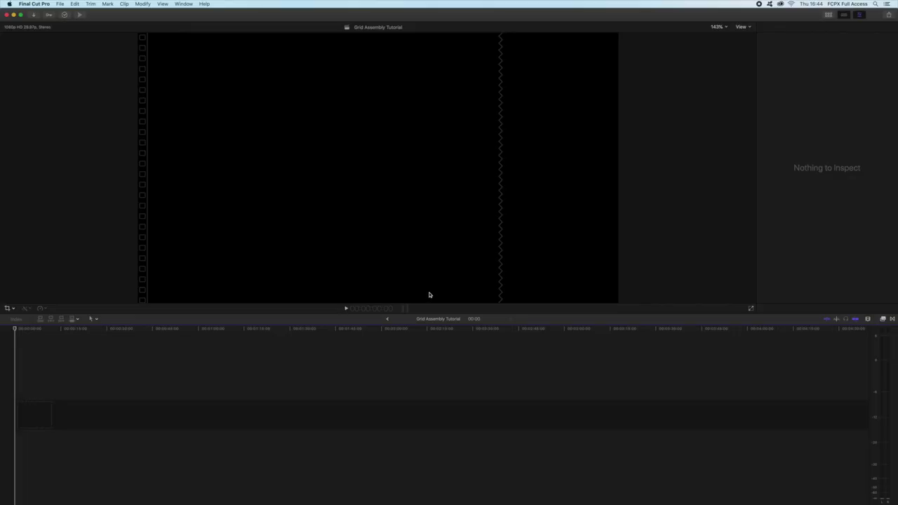
click(883, 319)
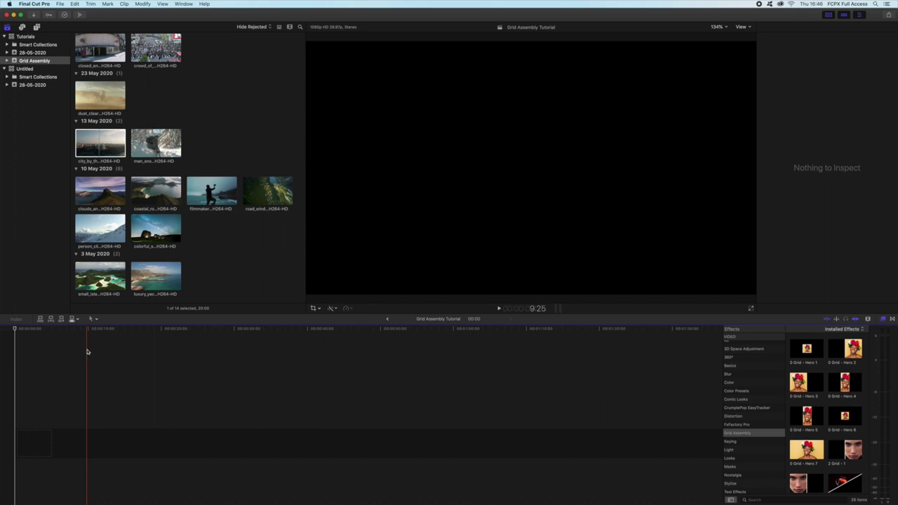
drag(267, 191, 162, 451)
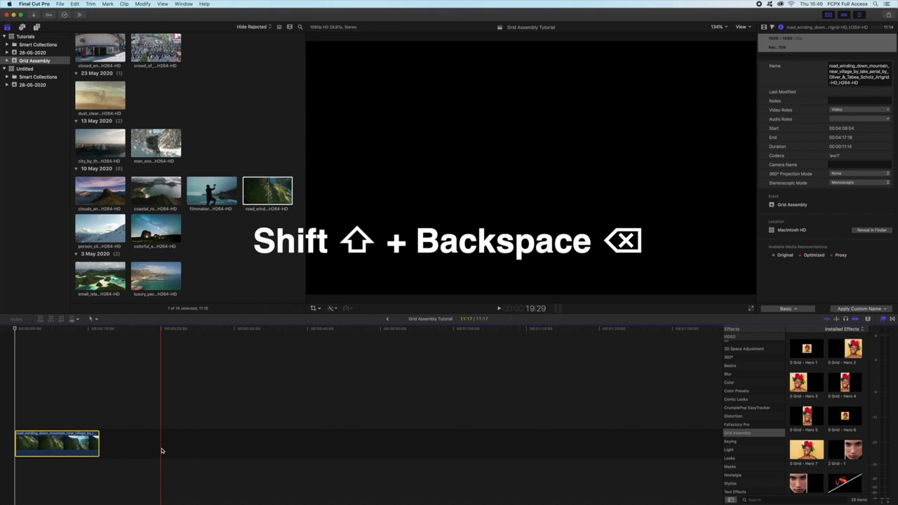
key(shift+BackSpace)
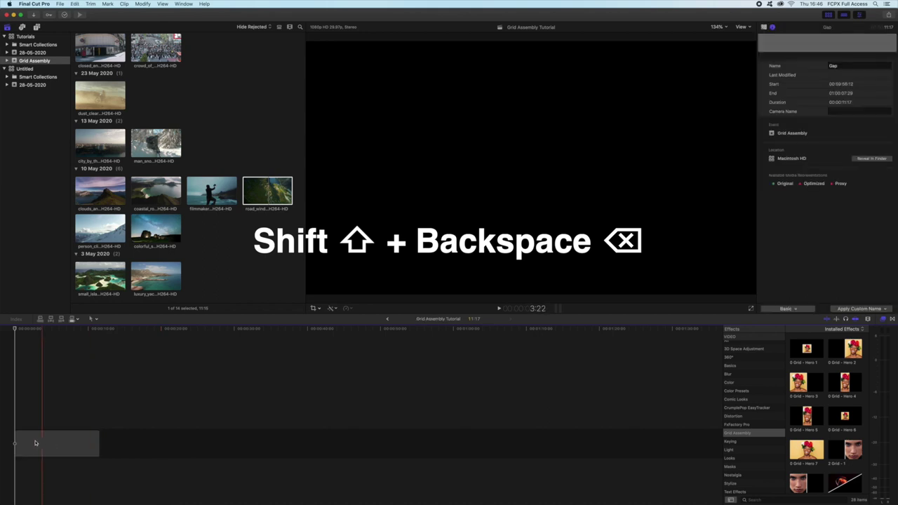
drag(96, 445, 453, 442)
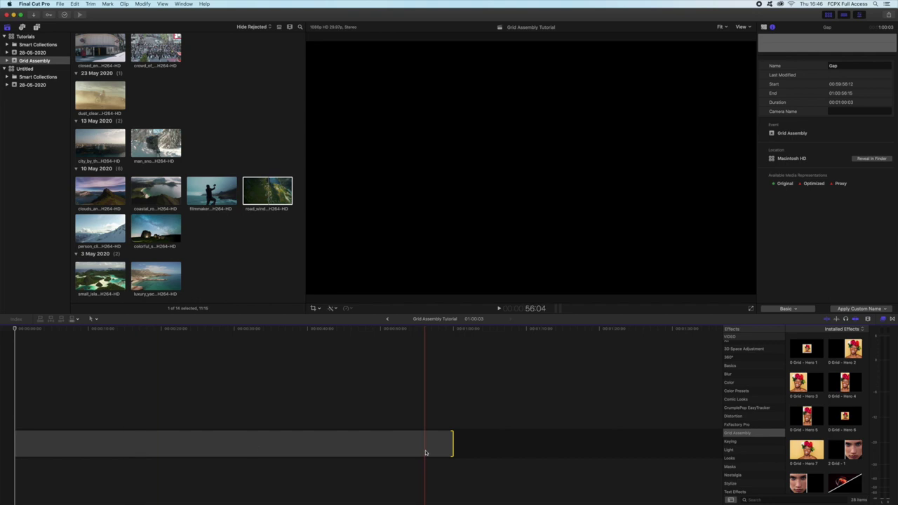
- Connect three clips above the gap, with the road-winding aerial on top
click(151, 396)
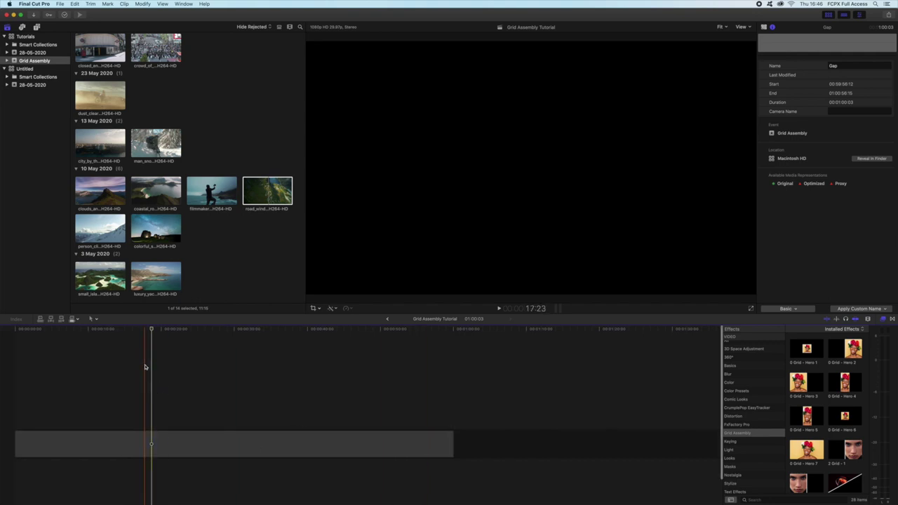
drag(211, 191, 128, 349)
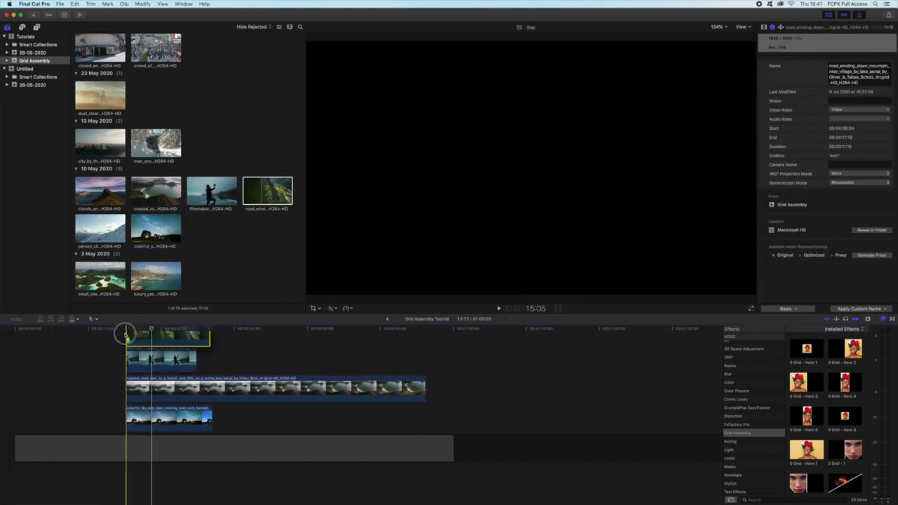
click(165, 330)
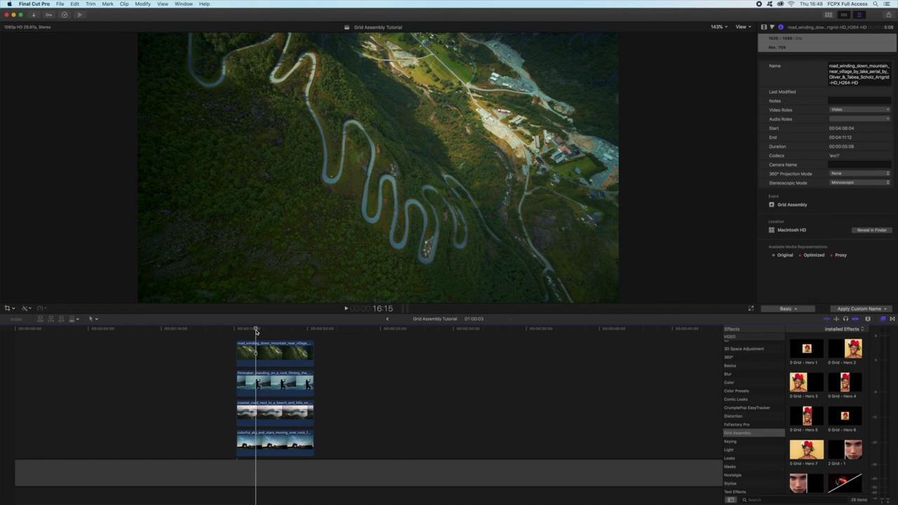
- Preview the 4 Grid - 1, 4 Grid - 2 and 4 Grid - 4 effects in the Effects browser
scroll(826, 401, down, 5)
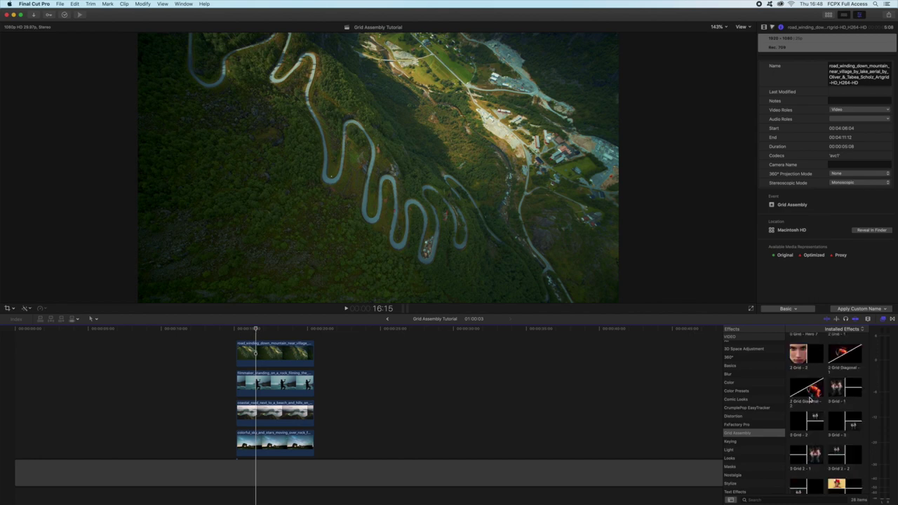
scroll(826, 401, down, 4)
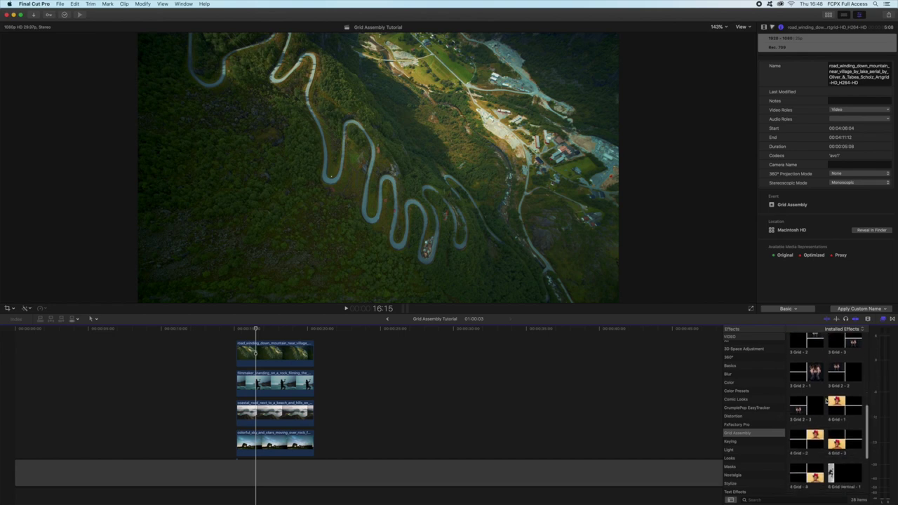
scroll(827, 401, down, 1)
click(847, 396)
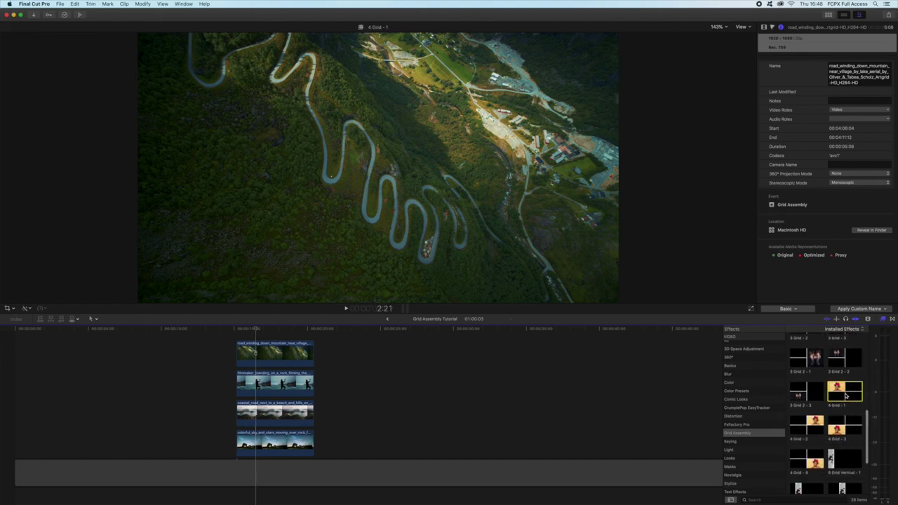
click(807, 425)
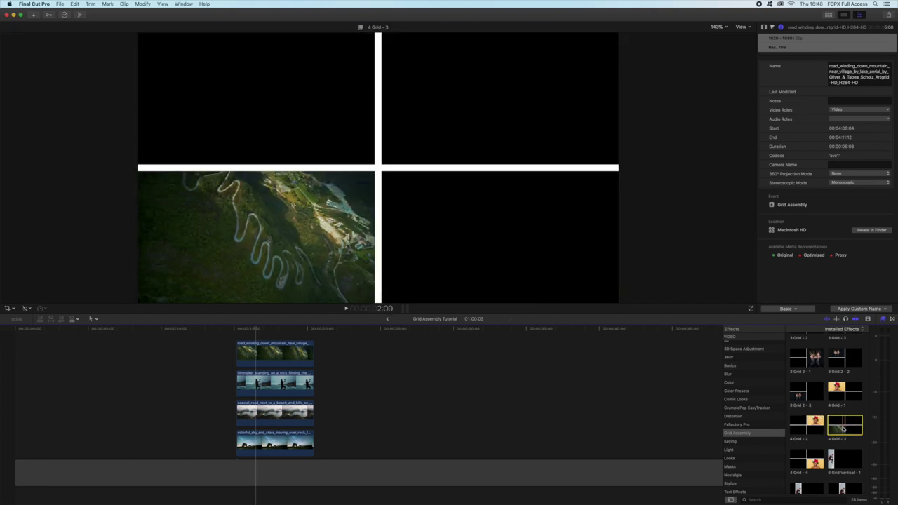
click(798, 465)
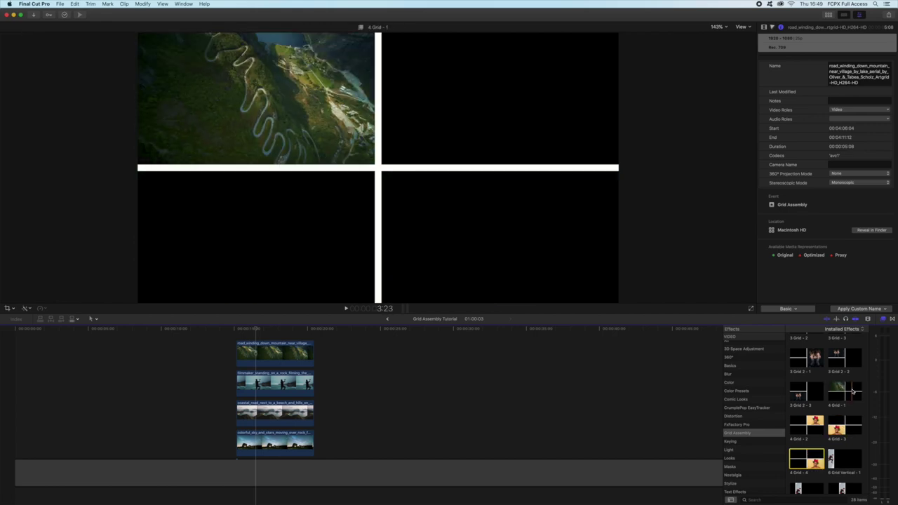
- Apply 4 Grid - 1 through 4 Grid - 4 to the stacked clips, bottom up
drag(845, 391, 299, 444)
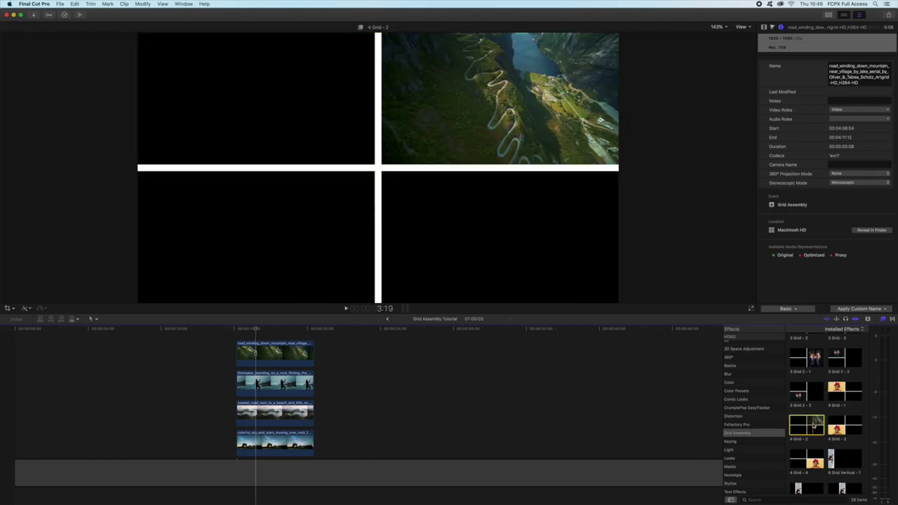
drag(812, 425, 275, 419)
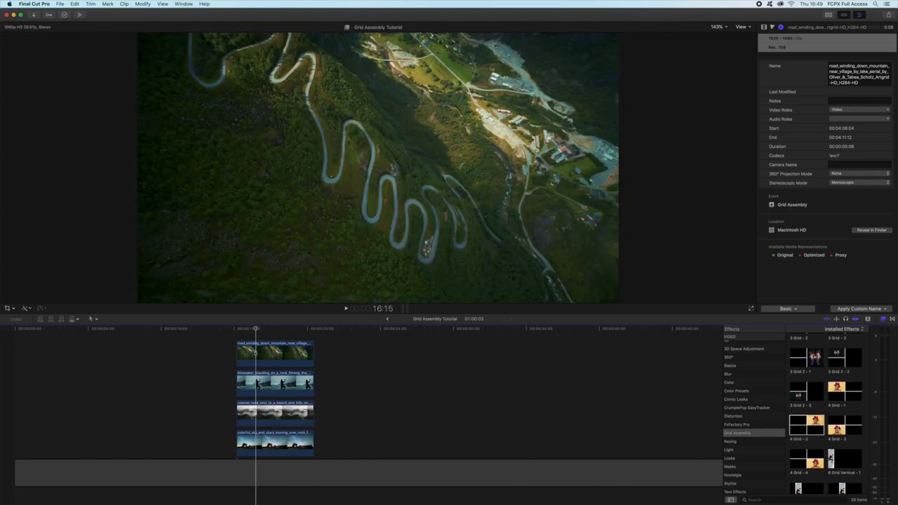
drag(845, 424, 278, 386)
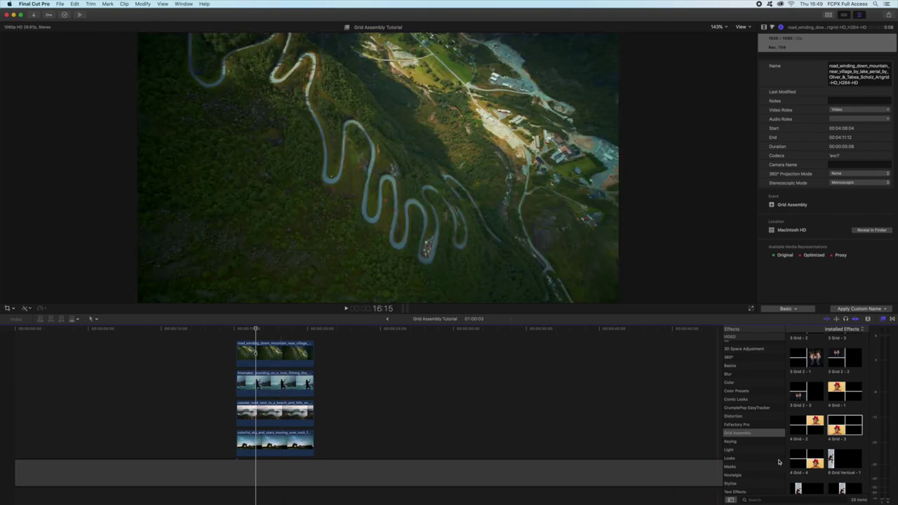
drag(805, 460, 275, 354)
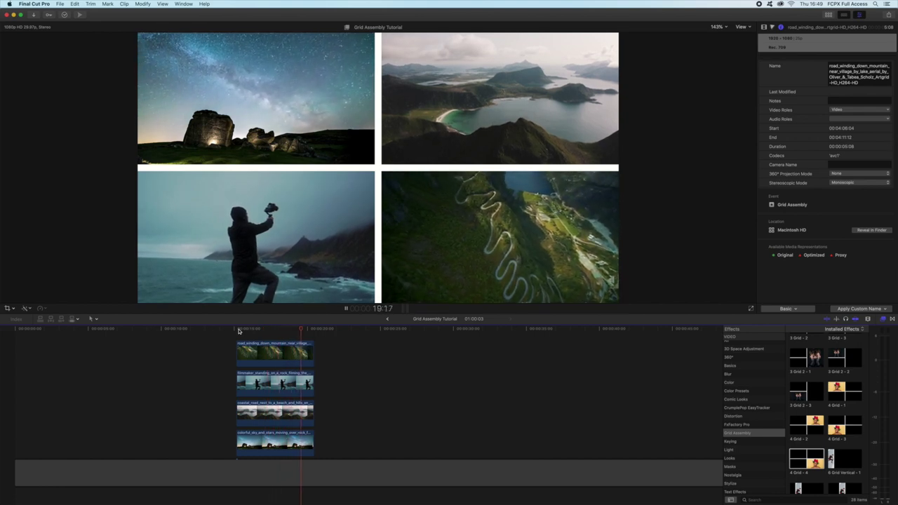
- Stop playback, bring the Grid - Hero effects into view, and park the playhead on the grid
key(k)
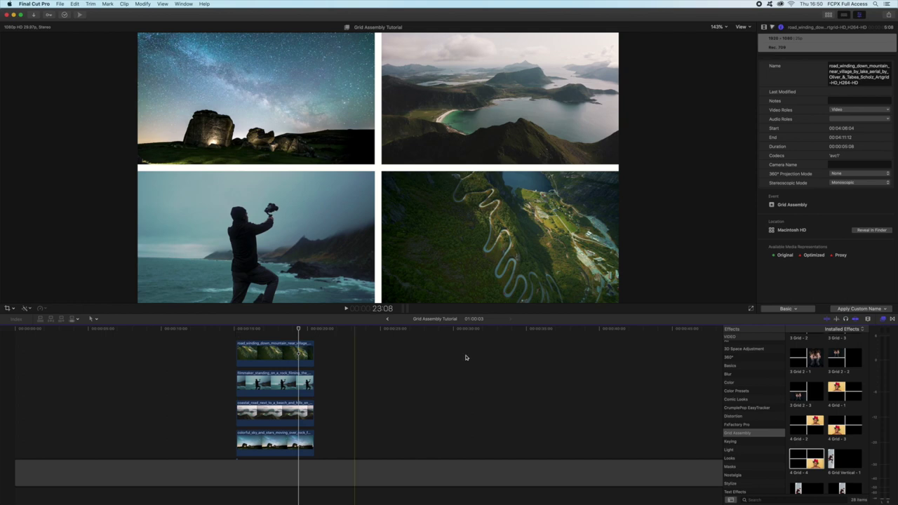
scroll(814, 372, up, 3)
scroll(812, 371, up, 3)
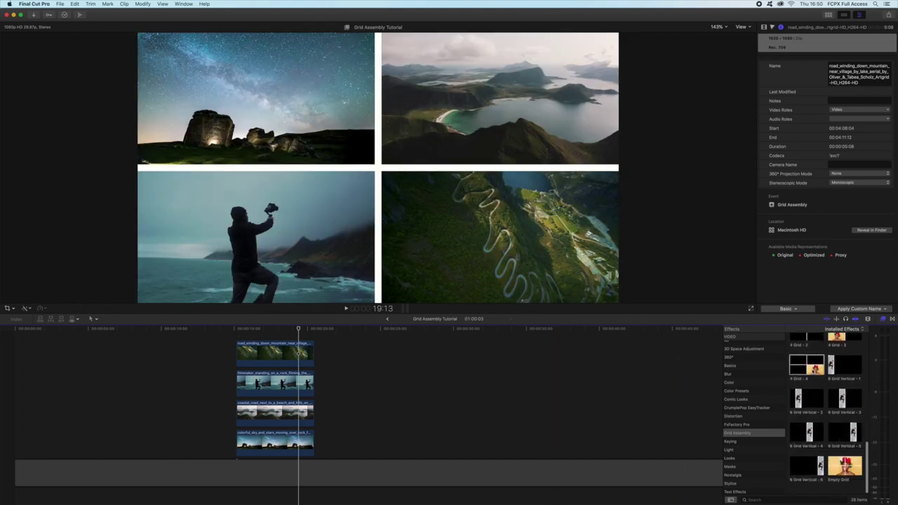
scroll(812, 372, up, 1)
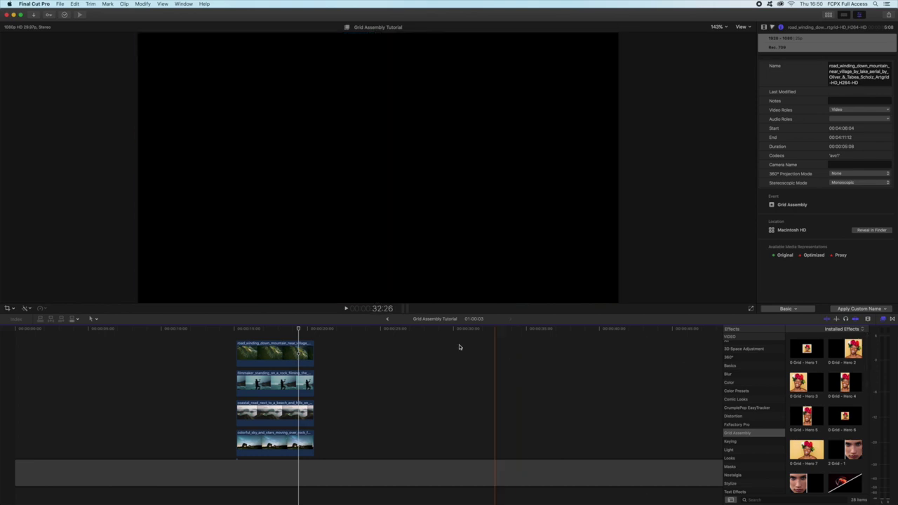
click(277, 329)
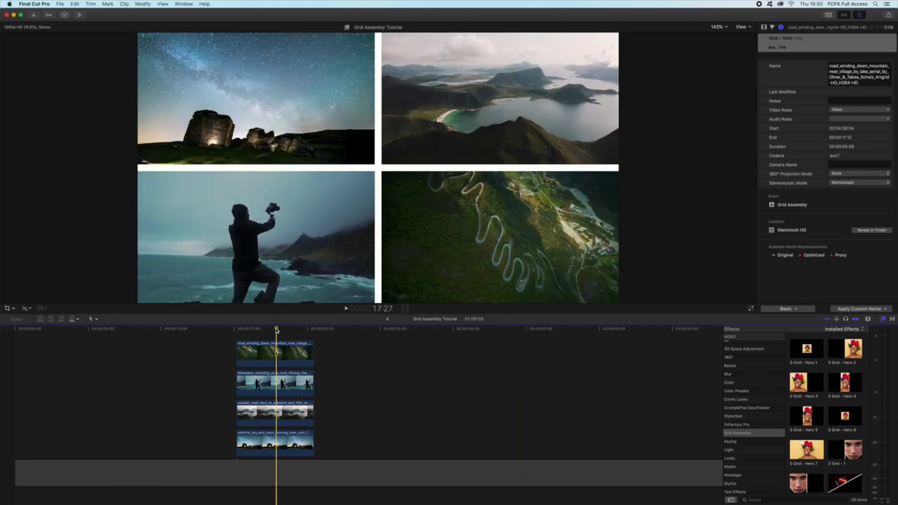
- Add the snowboarding clip on top of the stack, trimmed to match the other clips
key(ctrl+super+1)
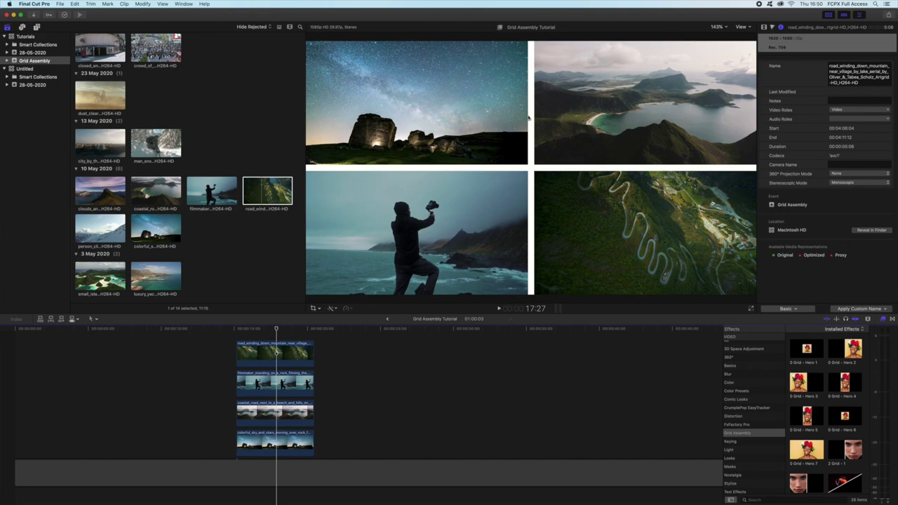
drag(161, 147, 237, 349)
key(ctrl+super+1)
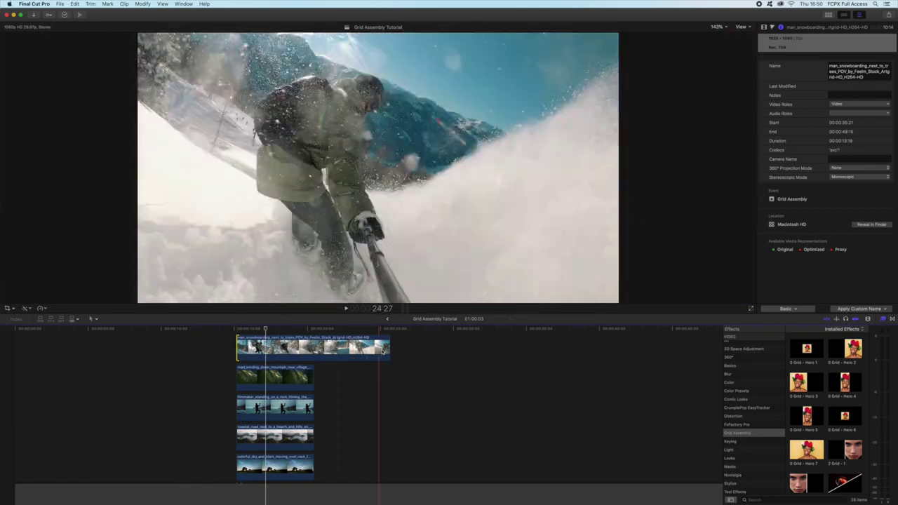
drag(383, 351, 313, 351)
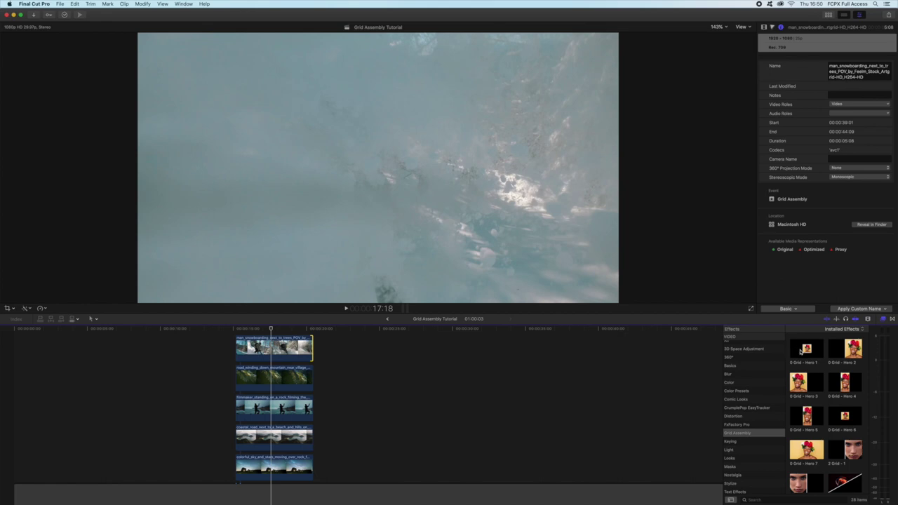
- Apply 0 Grid - Hero 4 to the snowboarding clip after comparing Hero 1 and 3, then play it back
click(800, 351)
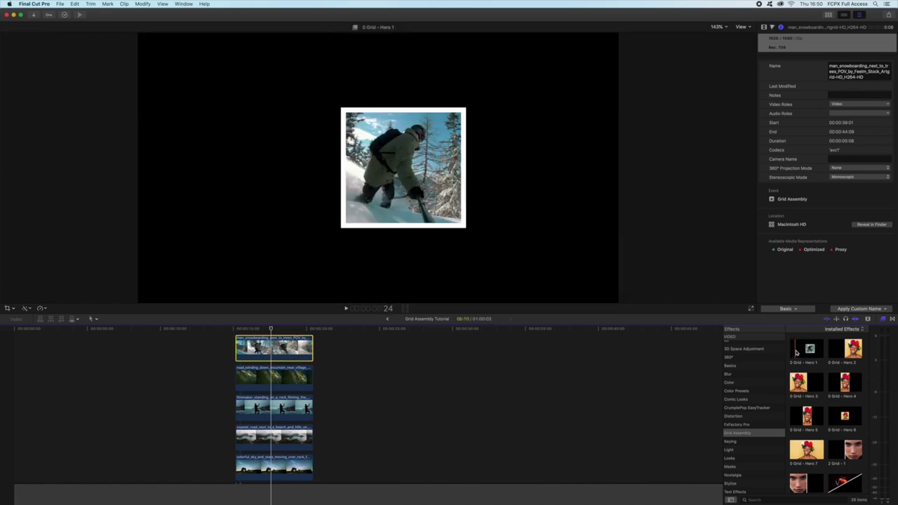
click(799, 382)
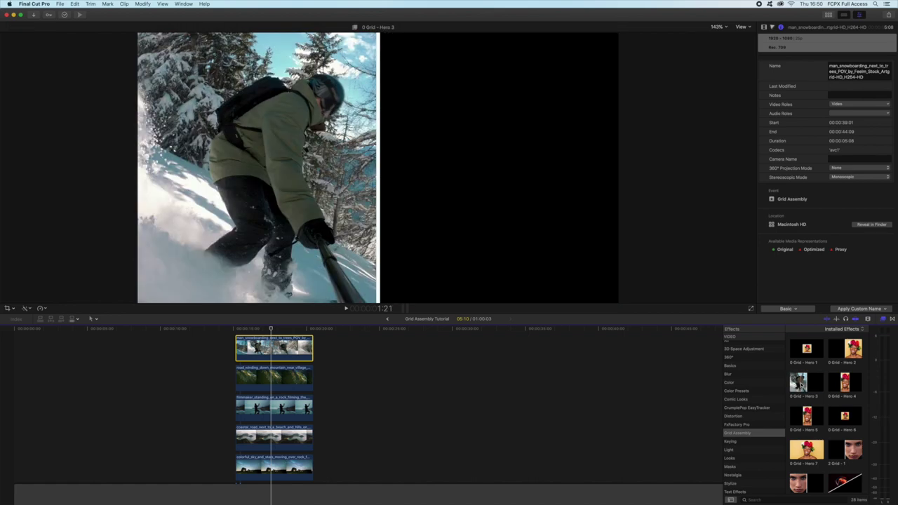
click(845, 382)
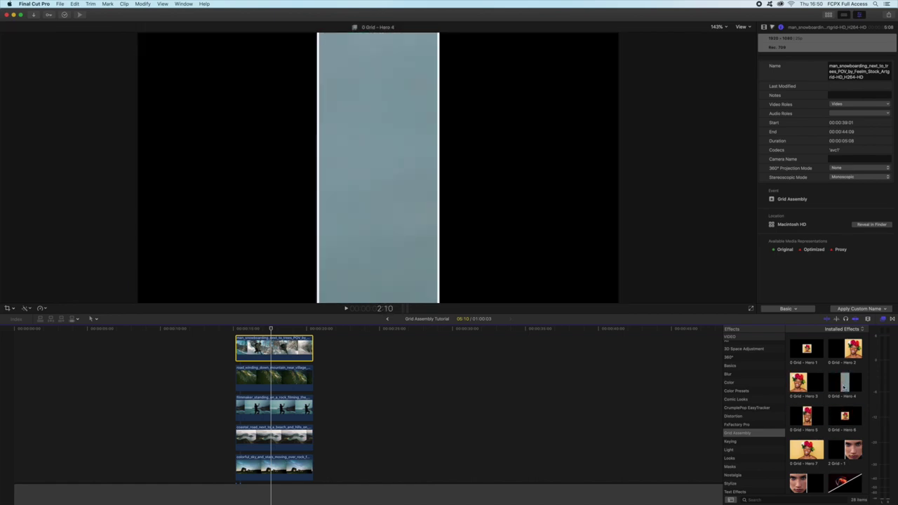
drag(845, 383, 244, 345)
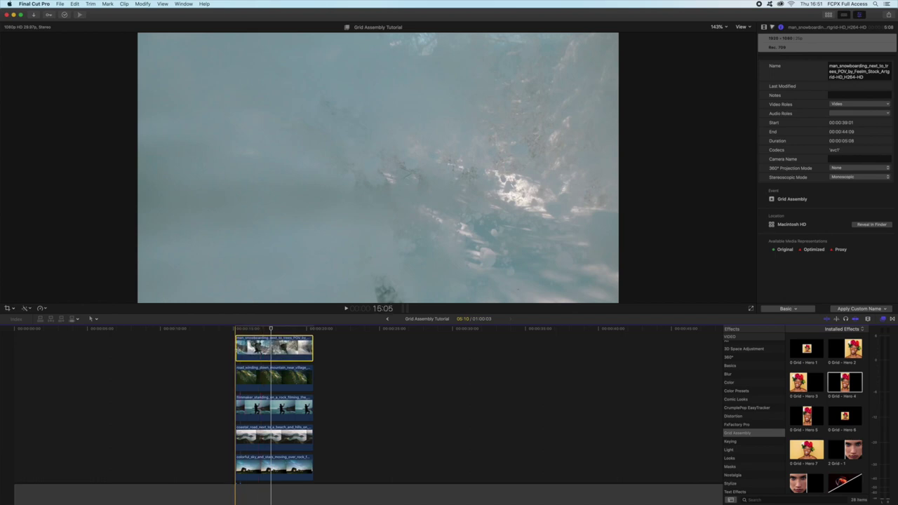
key(space)
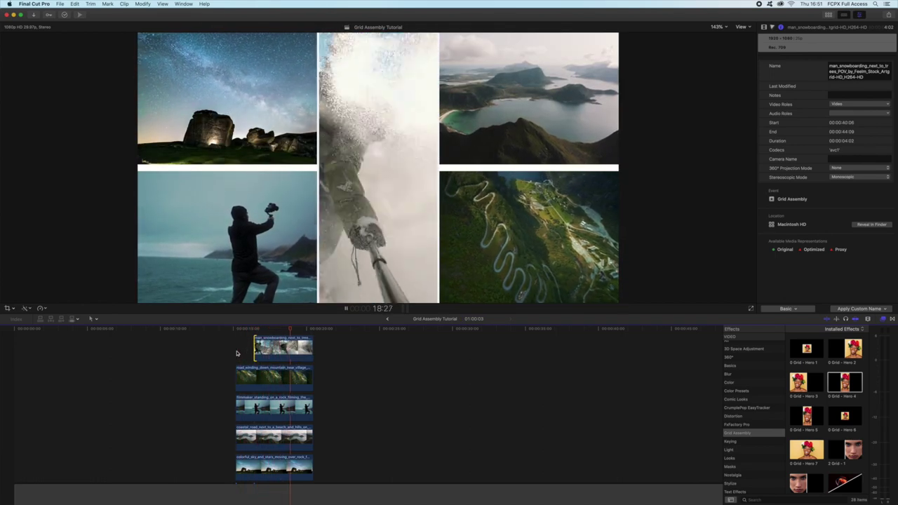
click(281, 348)
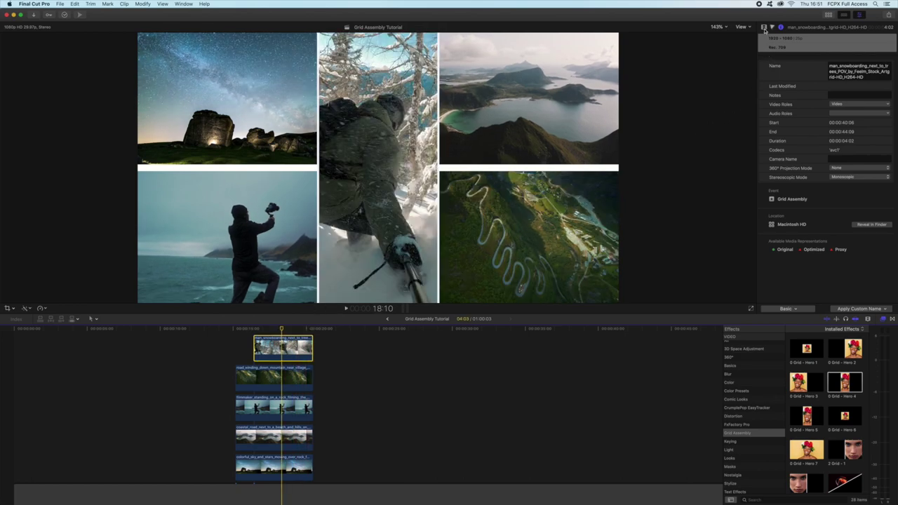
- Scale the snowboarding strip's content to 105% and set its border colour to black
click(859, 16)
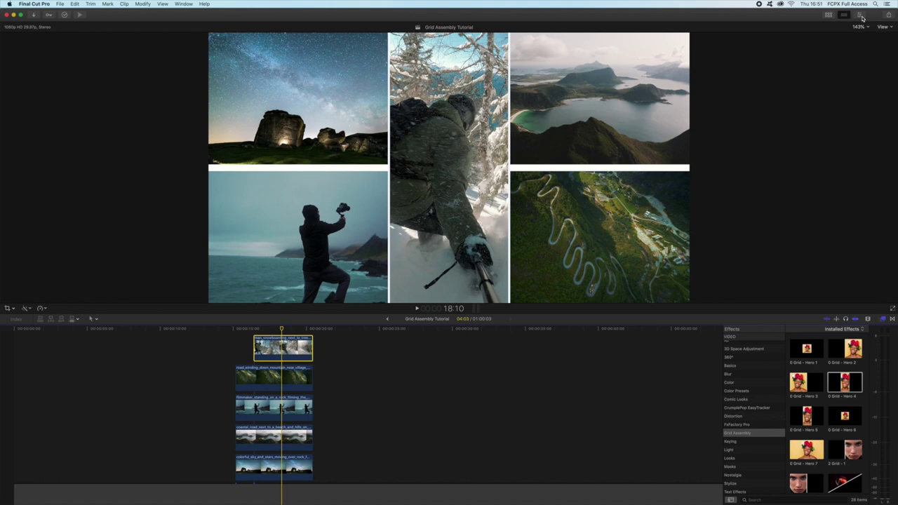
click(860, 15)
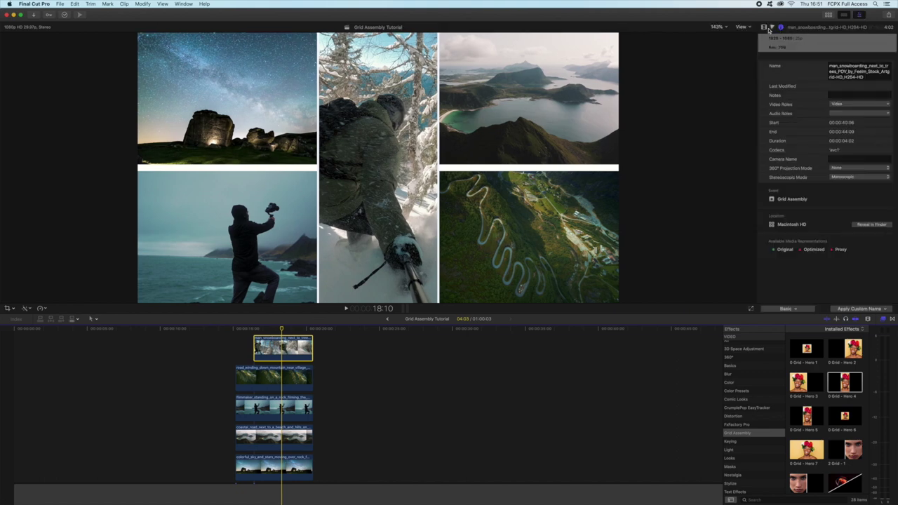
click(765, 28)
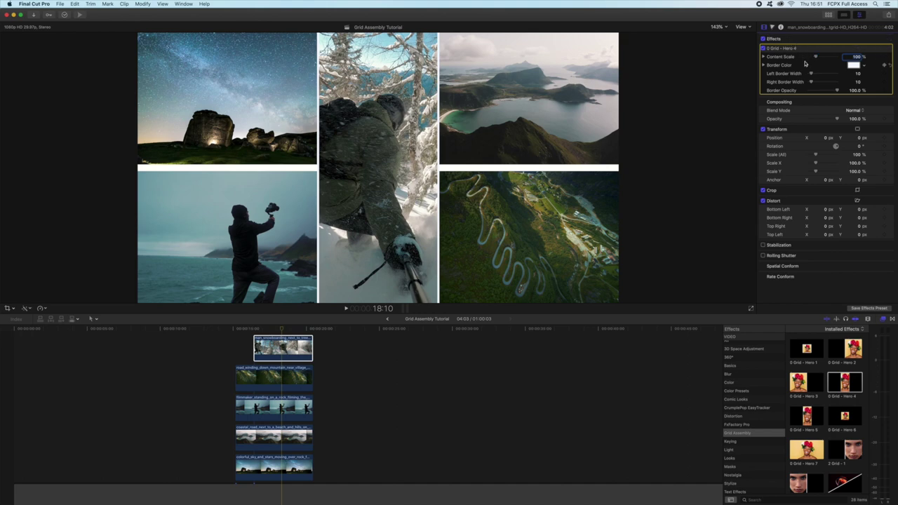
drag(815, 57, 817, 59)
click(854, 65)
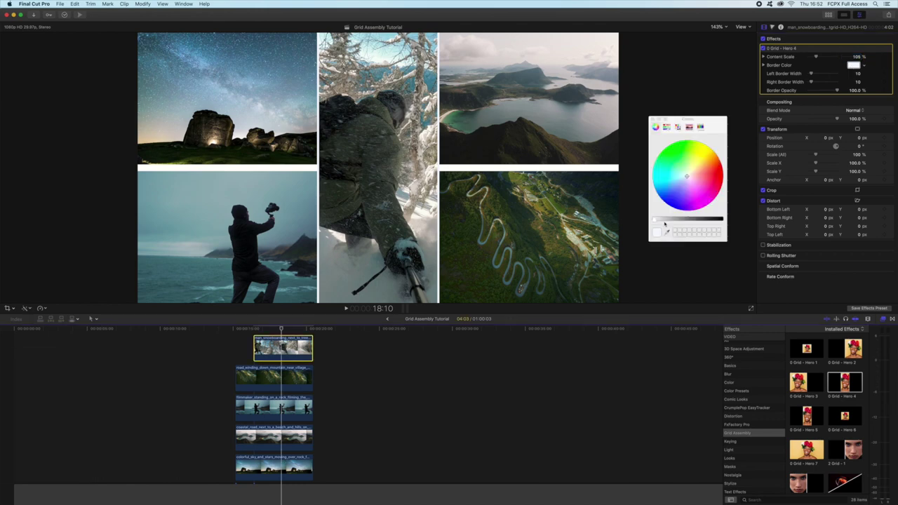
drag(657, 218, 746, 218)
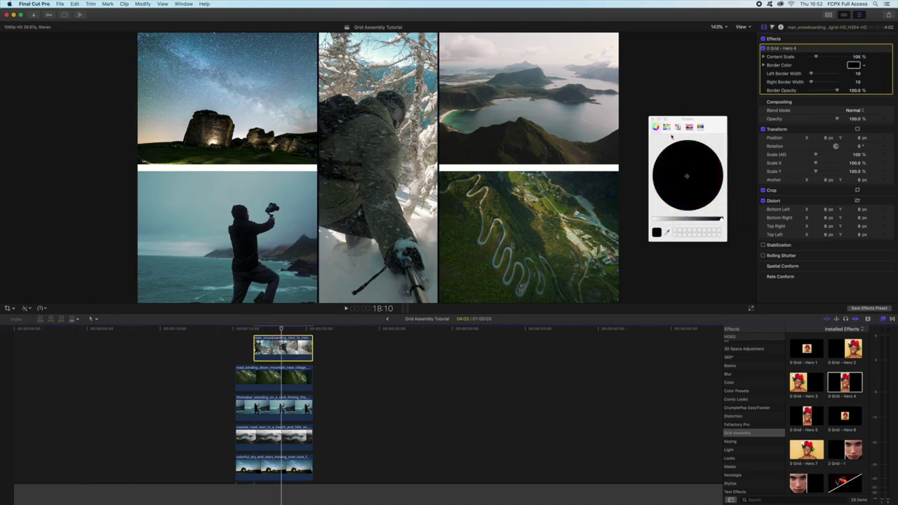
click(654, 120)
- Set the centre strip's left border width to 80 and review the result
drag(812, 73, 824, 82)
click(857, 73)
text(80)
key(Return)
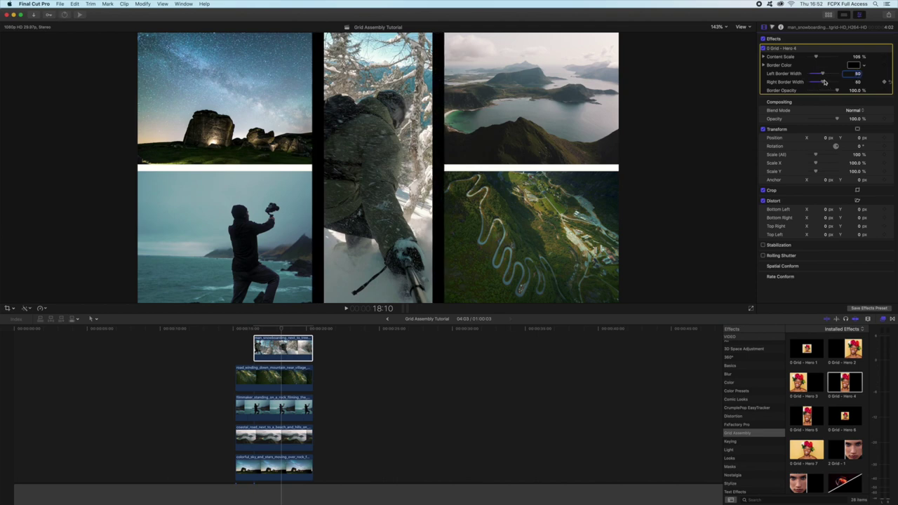
click(301, 347)
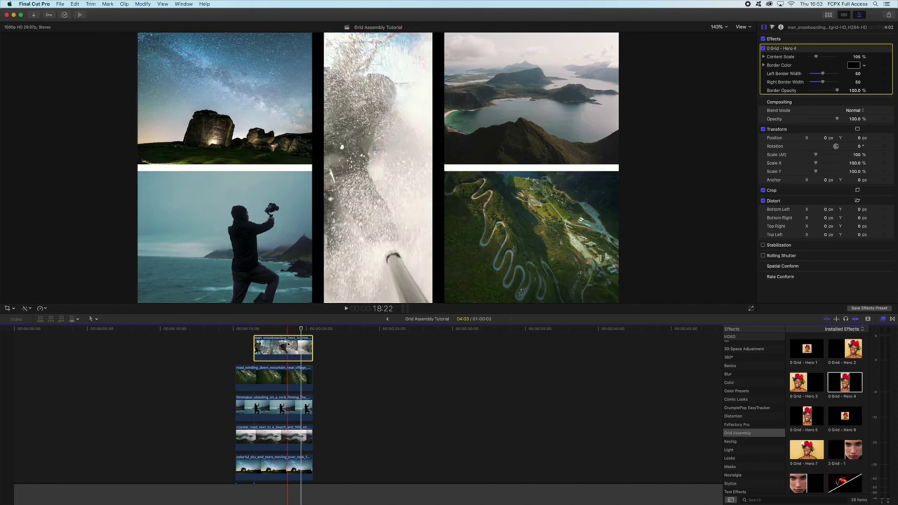
- Stack the luxury yacht clip and further clips in rows later in the timeline, climbing on top
scroll(831, 376, down, 5)
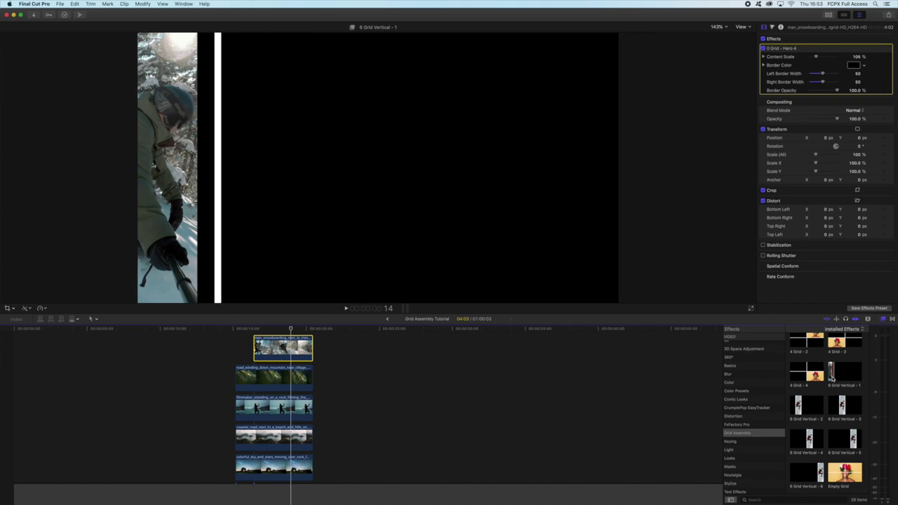
click(829, 14)
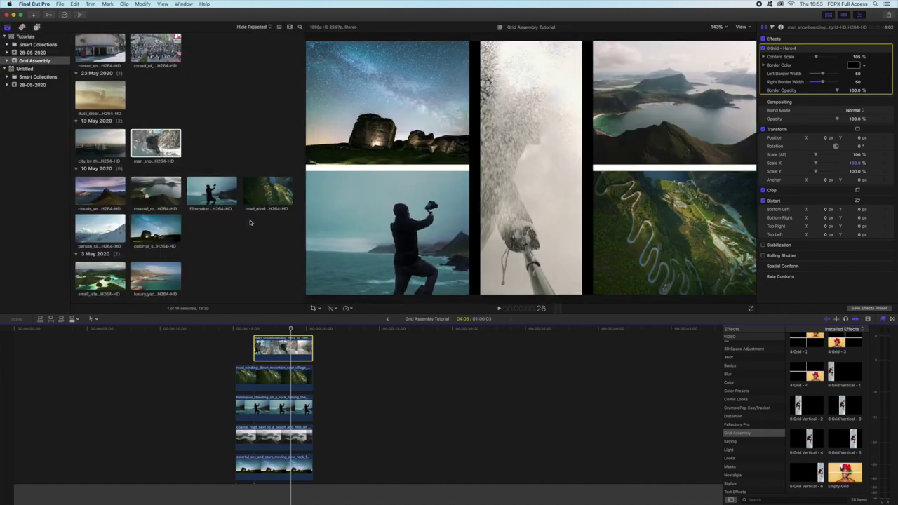
drag(156, 278, 358, 437)
drag(100, 144, 358, 402)
drag(100, 95, 358, 376)
drag(156, 47, 358, 347)
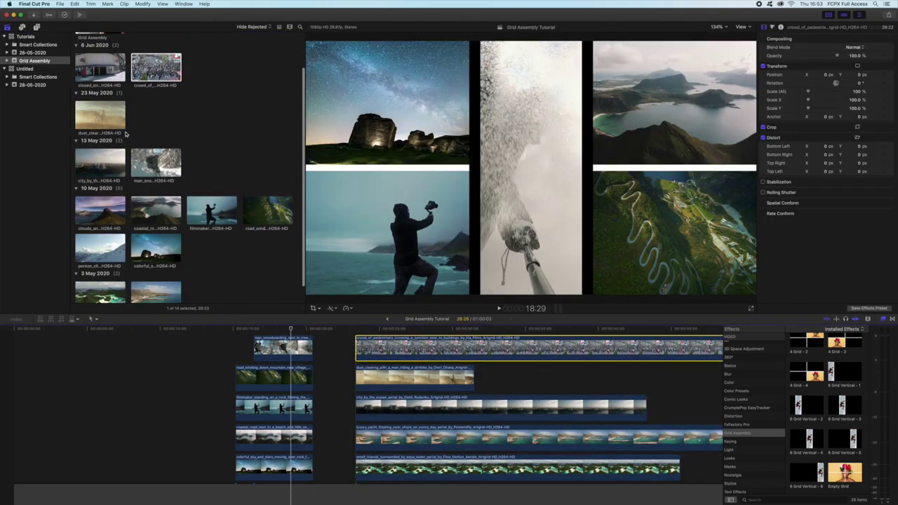
drag(100, 249, 360, 335)
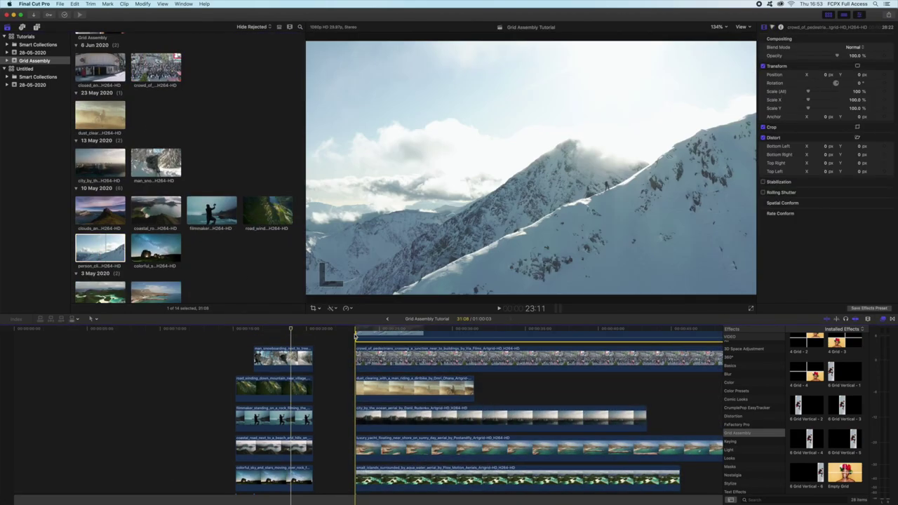
- Blade the new stack at one point and delete the excess so all clips match
click(441, 394)
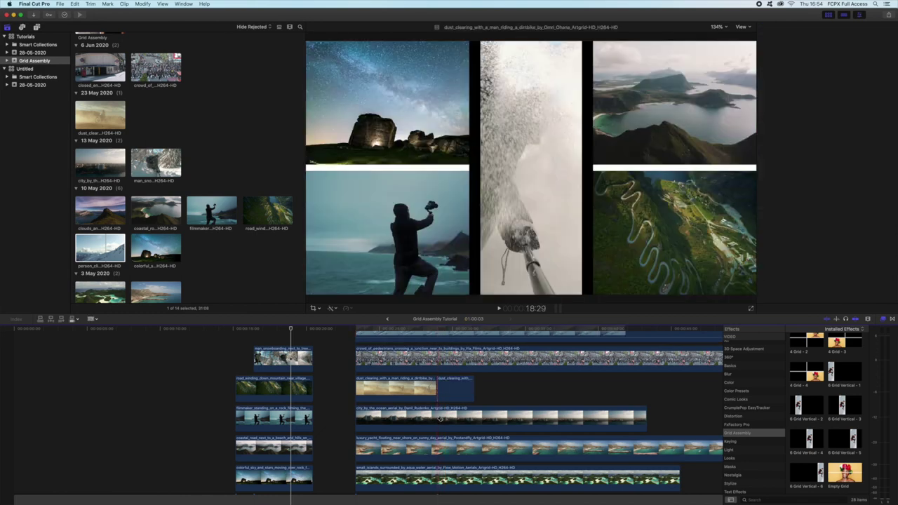
key(super+4)
scroll(449, 421, down, 3)
drag(702, 330, 461, 397)
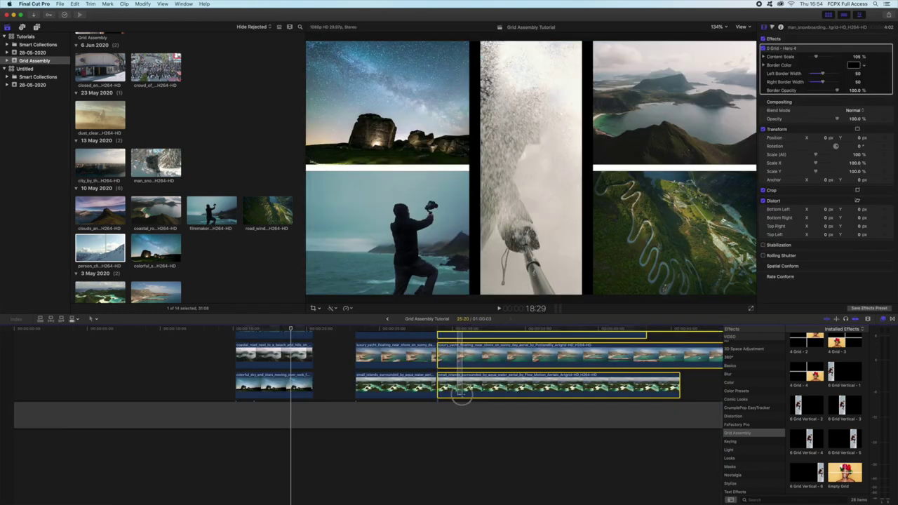
key(Delete)
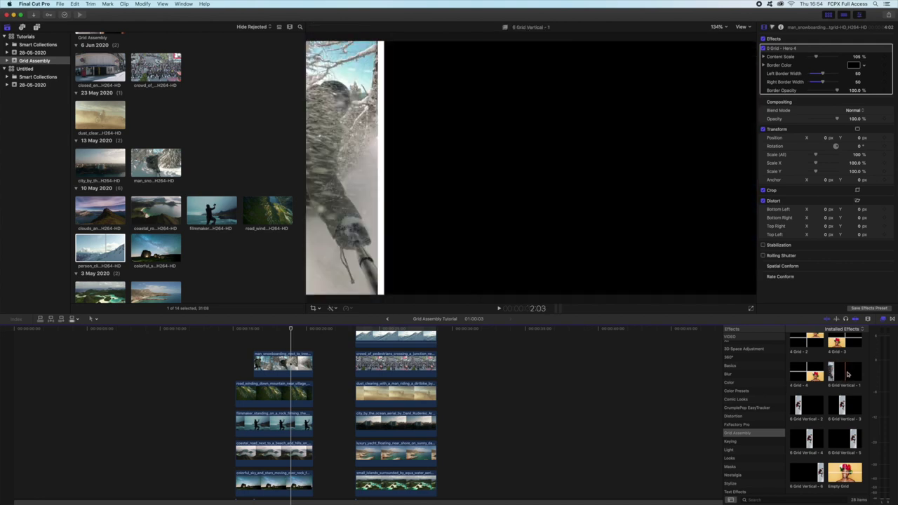
- Apply 6 Grid Vertical - 1 through - 6 to the six right-hand clips and preview the columns
drag(838, 379, 402, 483)
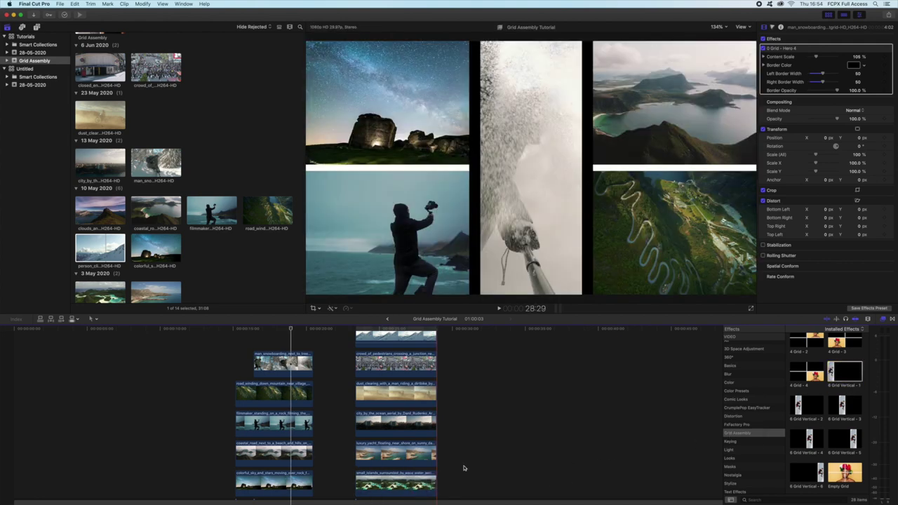
drag(795, 404, 421, 446)
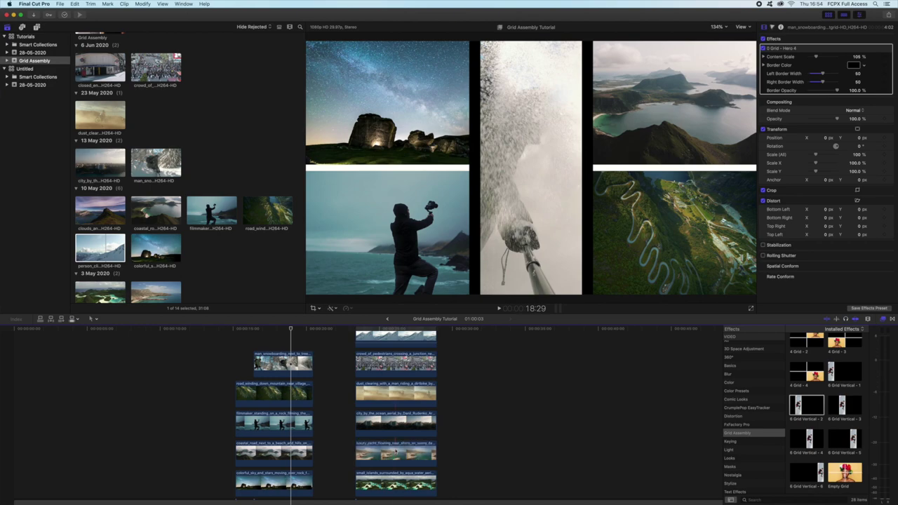
drag(838, 405, 397, 418)
drag(808, 439, 397, 390)
drag(842, 438, 396, 363)
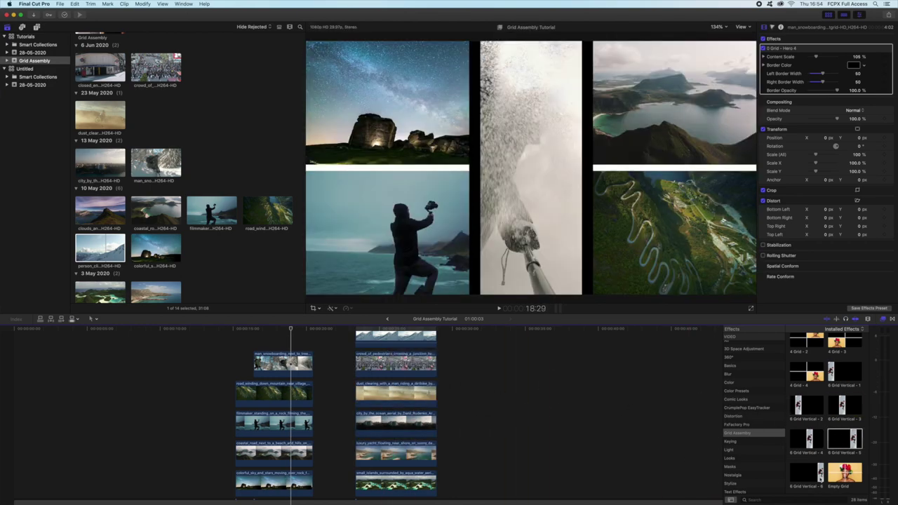
drag(807, 472, 381, 330)
key(space)
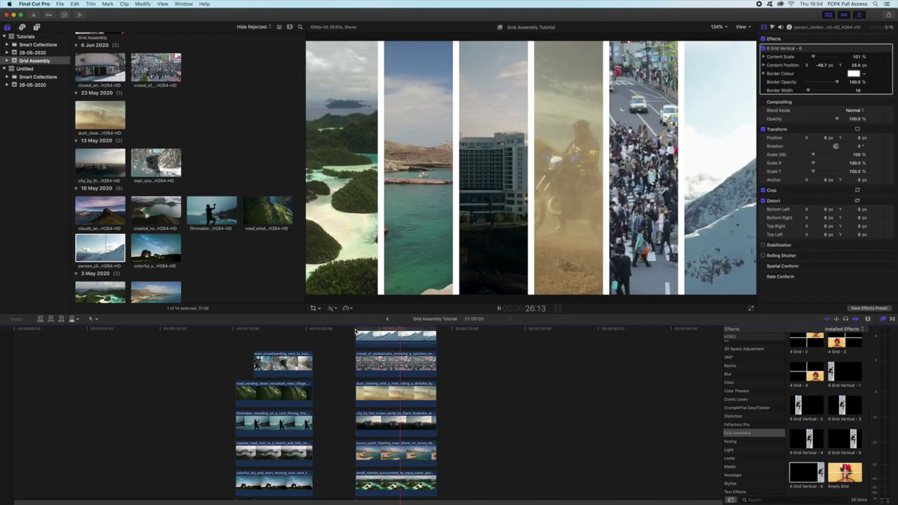
key(space)
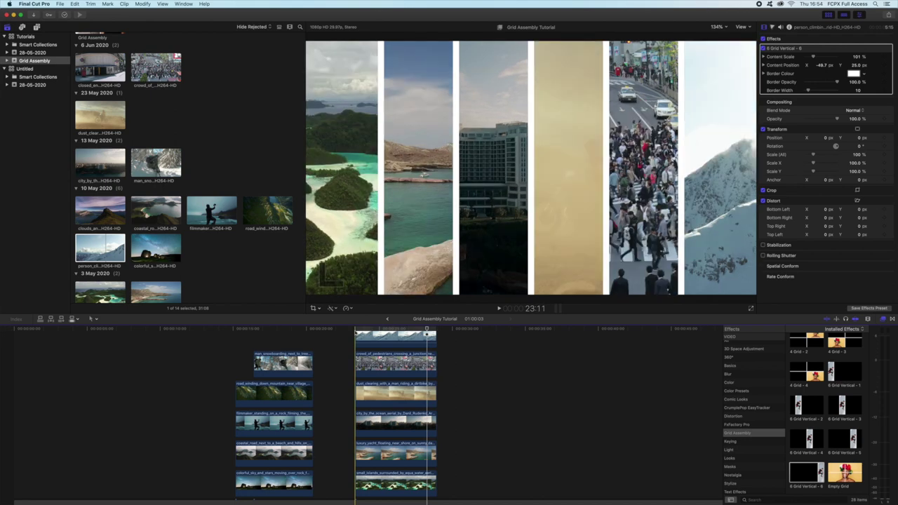
scroll(292, 342, down, 1)
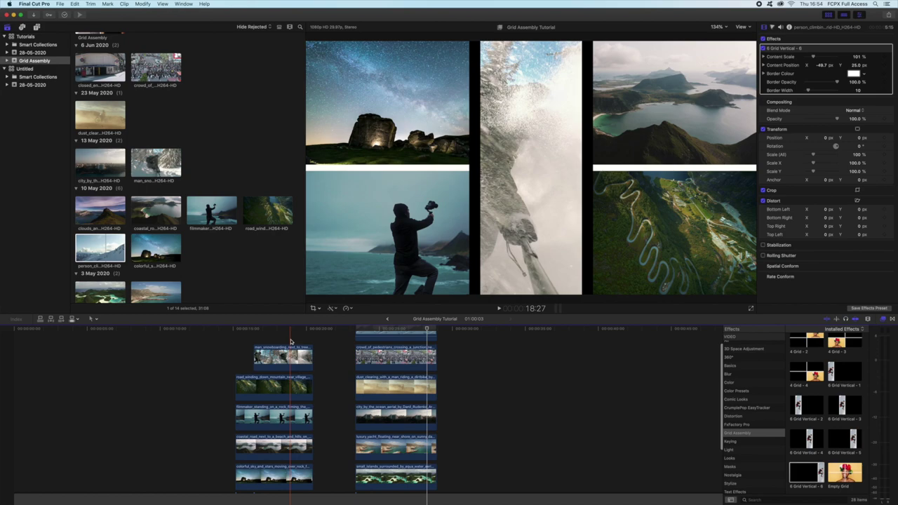
- Make the five-clip left stack a compound clip with Option+G, then undo it
drag(291, 335, 279, 483)
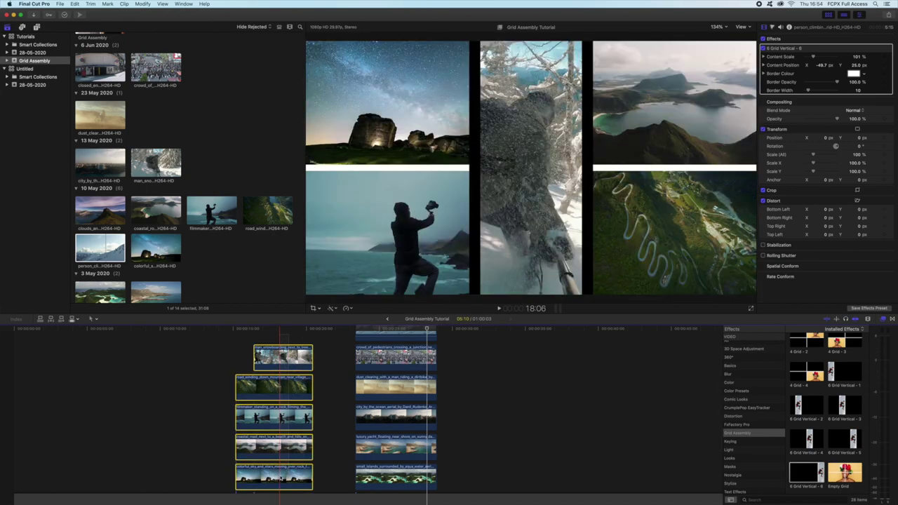
key(alt+g)
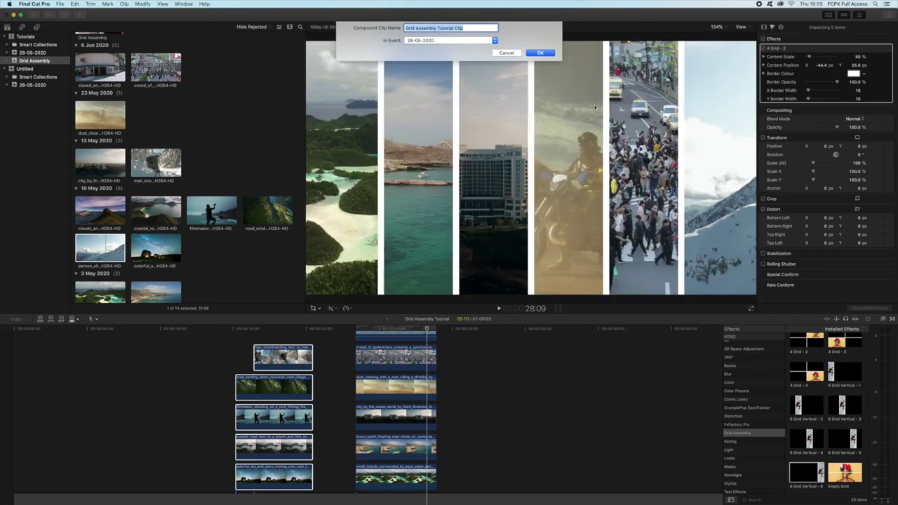
click(539, 51)
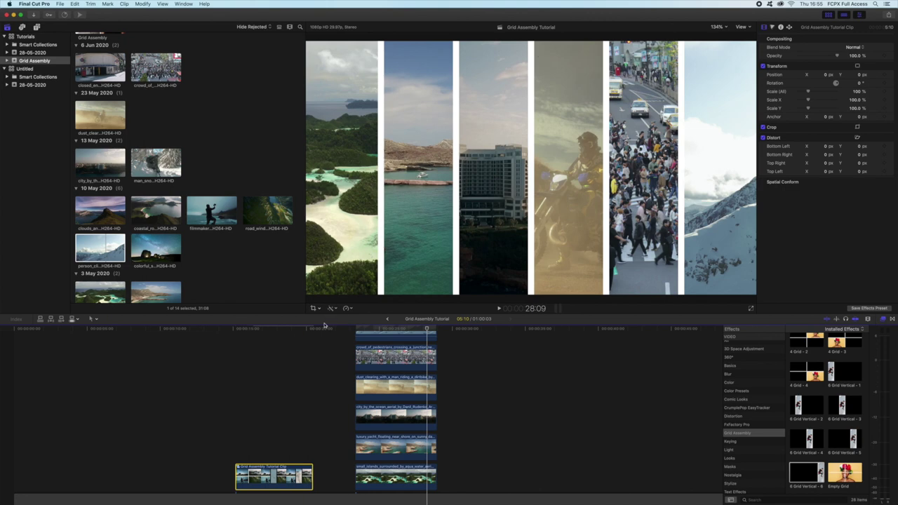
key(super+z)
- Recreate the compound clip Grid Assembly Tutorial Clip from the left stack via New Compound Clip
click(283, 330)
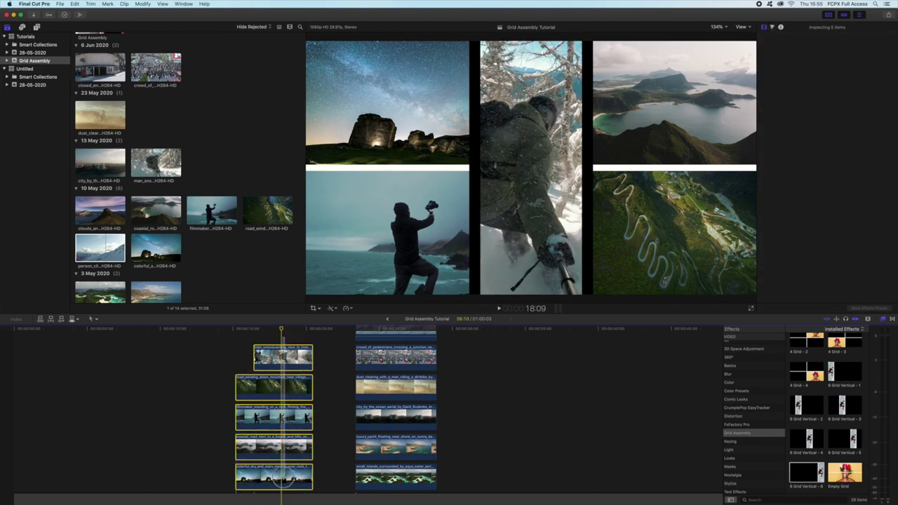
right_click(291, 372)
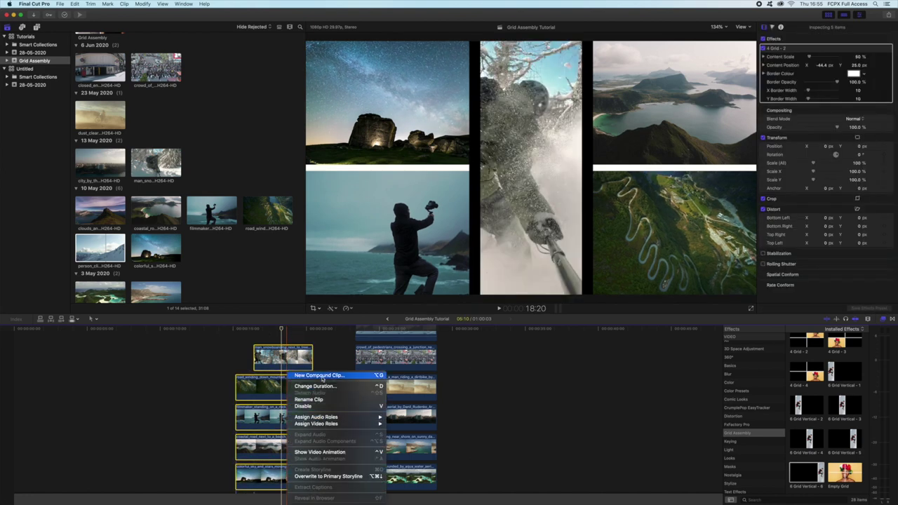
click(320, 375)
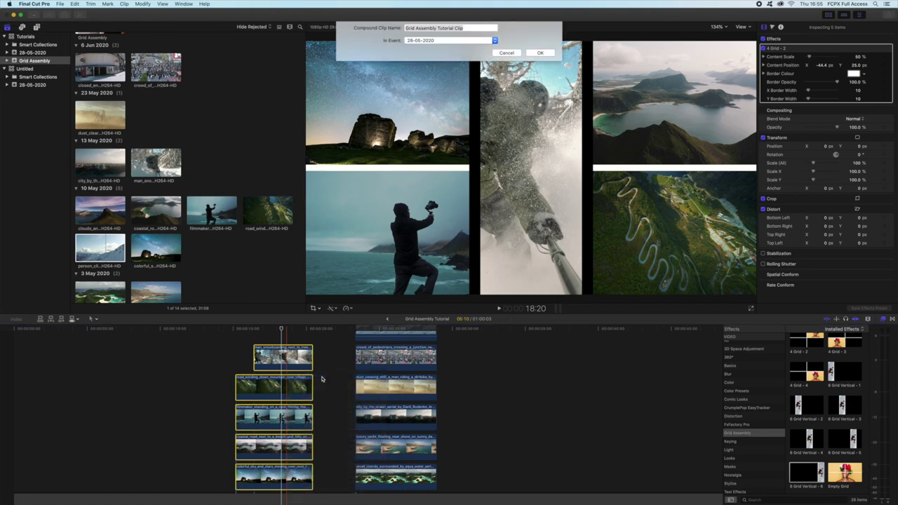
click(540, 53)
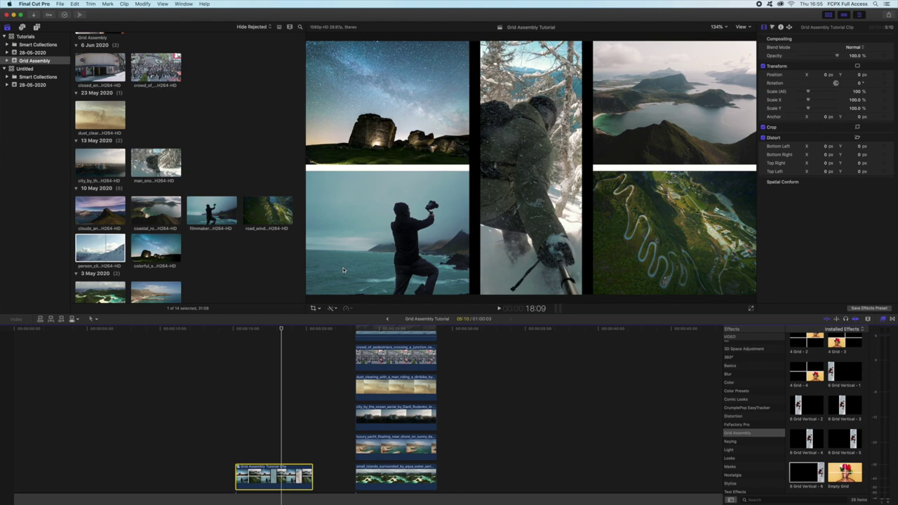
- Add a Push transition to the compound clip's end, preview it, then raise it over the vertical grid stack
key(super+5)
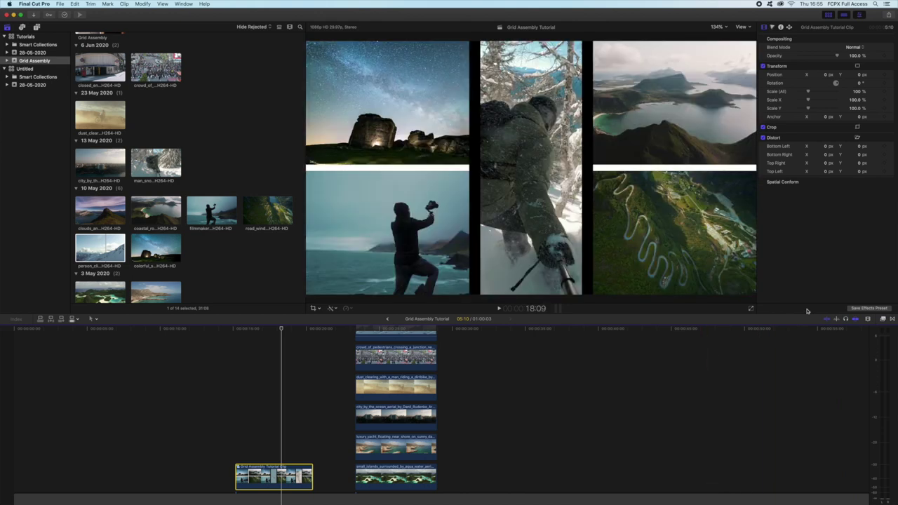
click(893, 320)
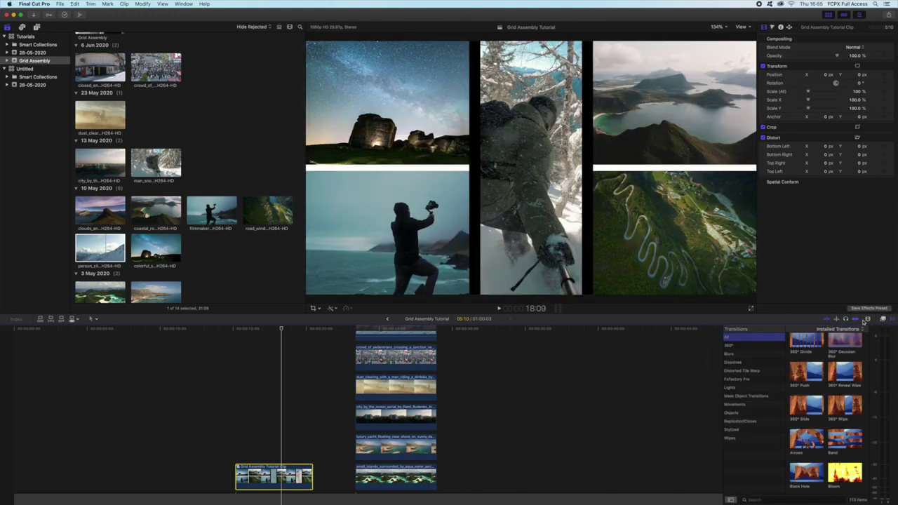
click(780, 500)
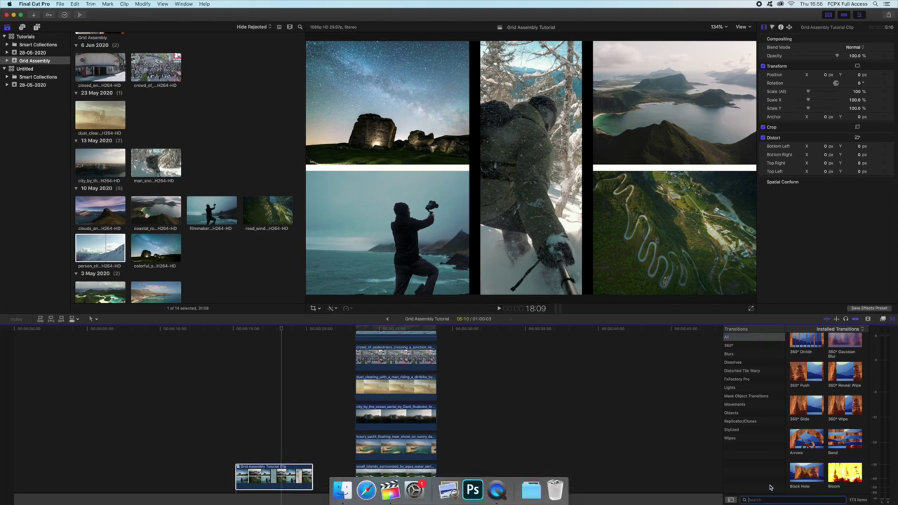
key(Return)
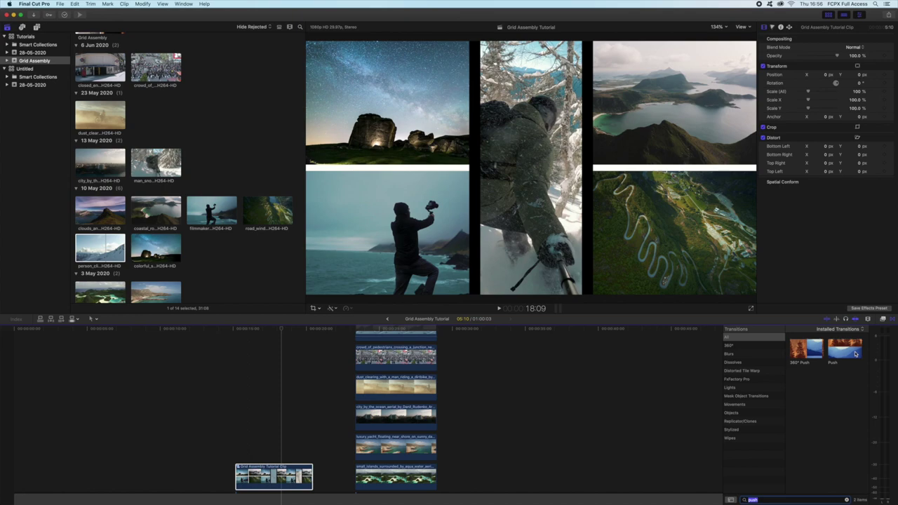
drag(845, 349, 283, 485)
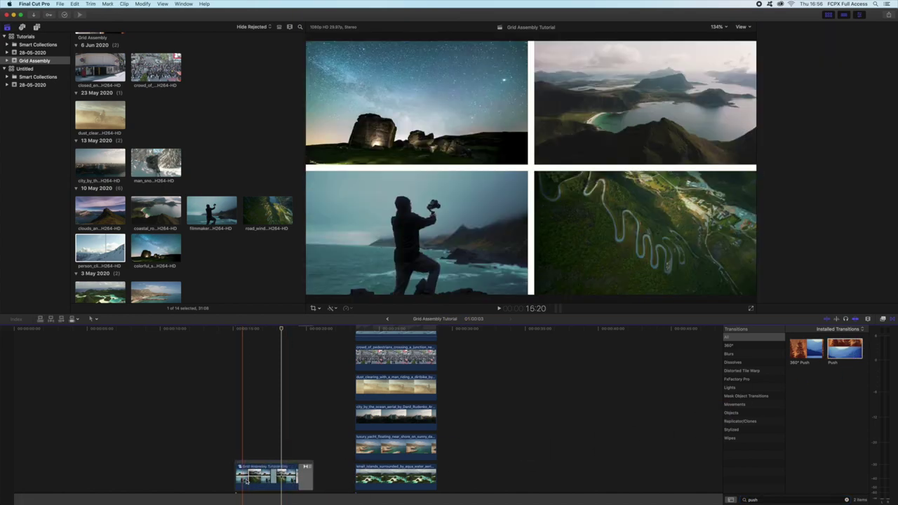
key(space)
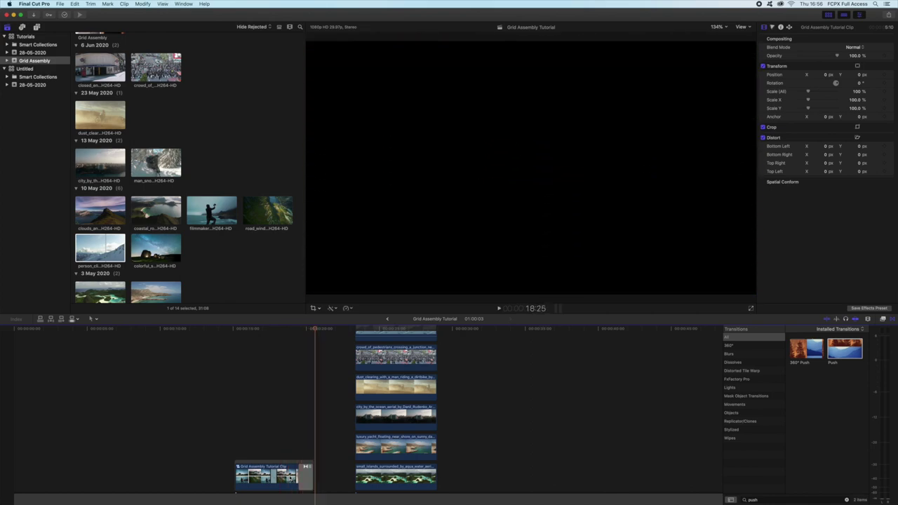
key(space)
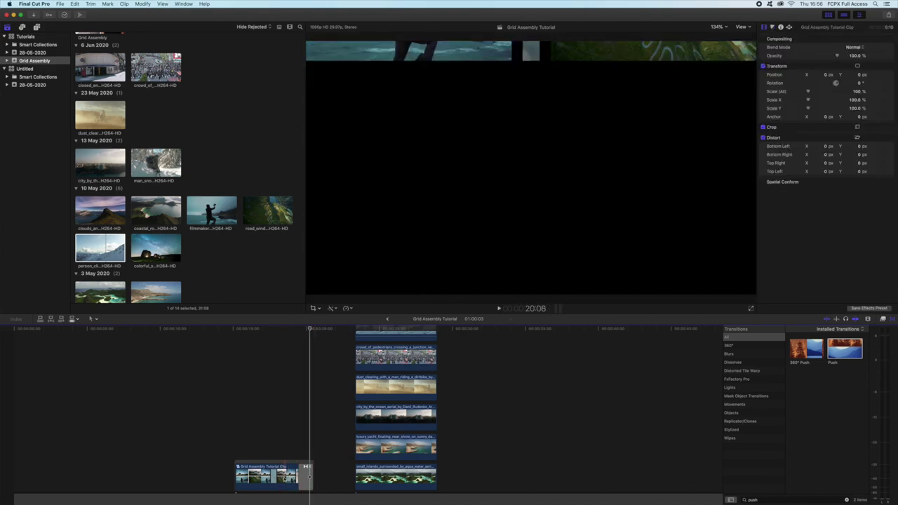
scroll(281, 456, up, 2)
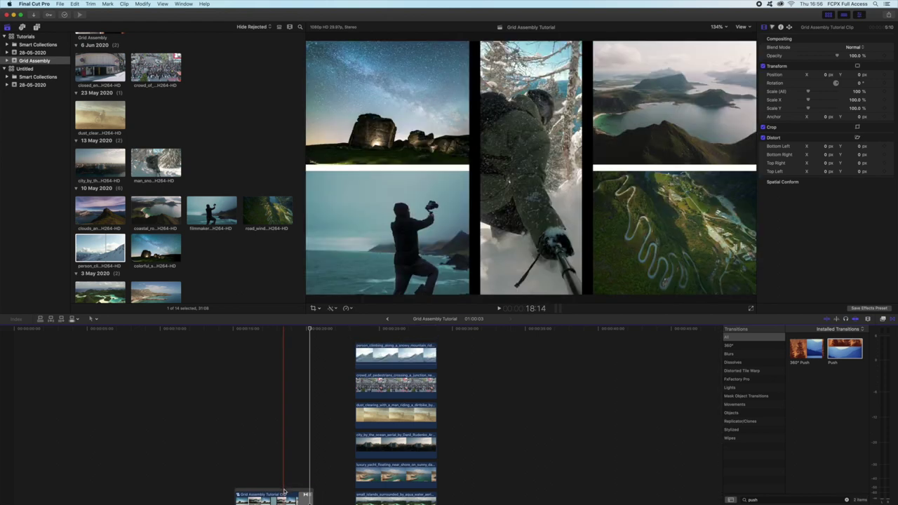
drag(285, 491, 342, 337)
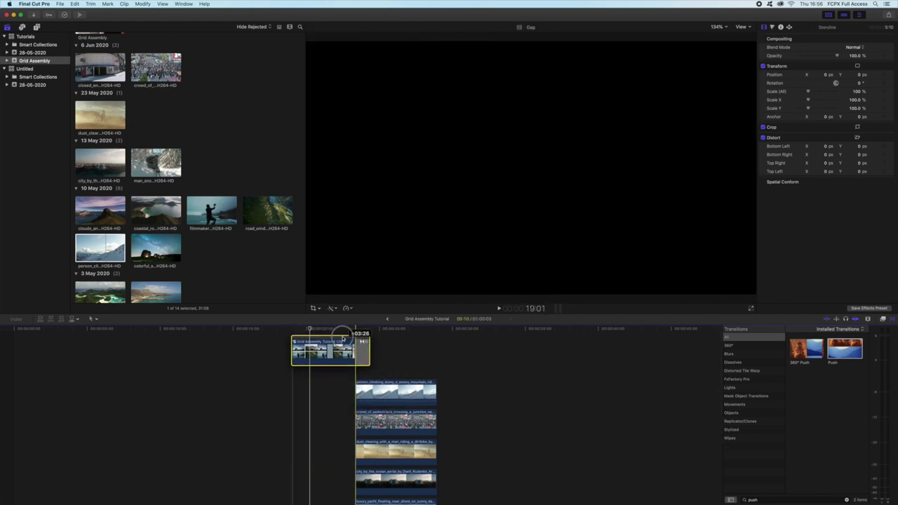
- Preview playback from the Grid Assembly Tutorial Clip compound into the six-column grid
key(space)
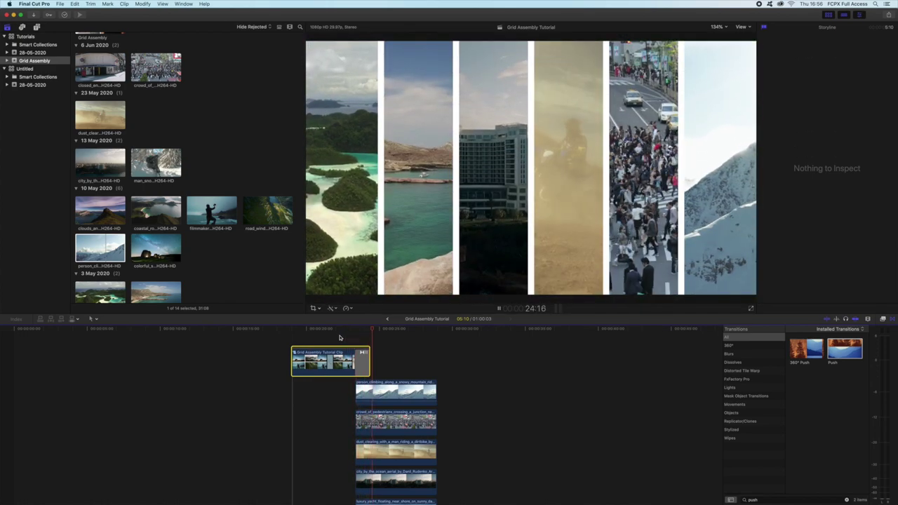
key(space)
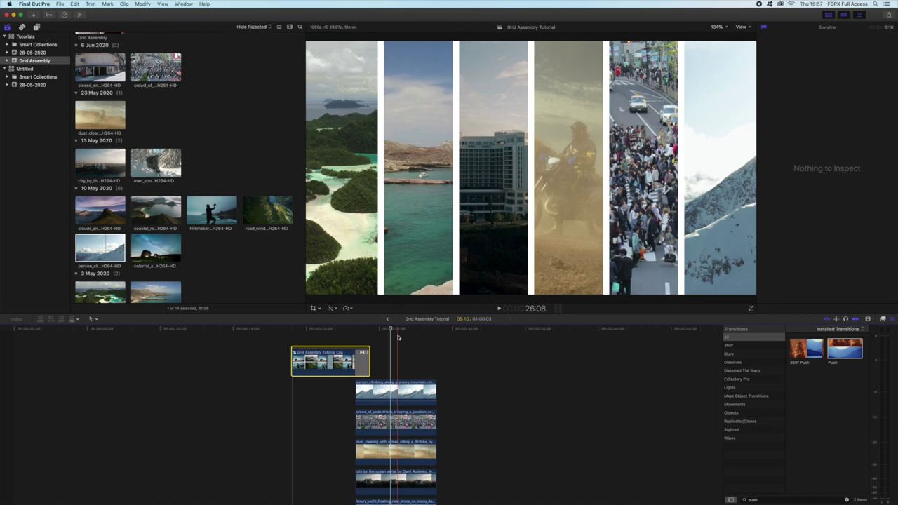
scroll(400, 337, down, 2)
- Group the right-hand six-column stack into compound clip Grid Assembly Tutorial Clip 1
scroll(400, 365, down, 5)
key(super+a)
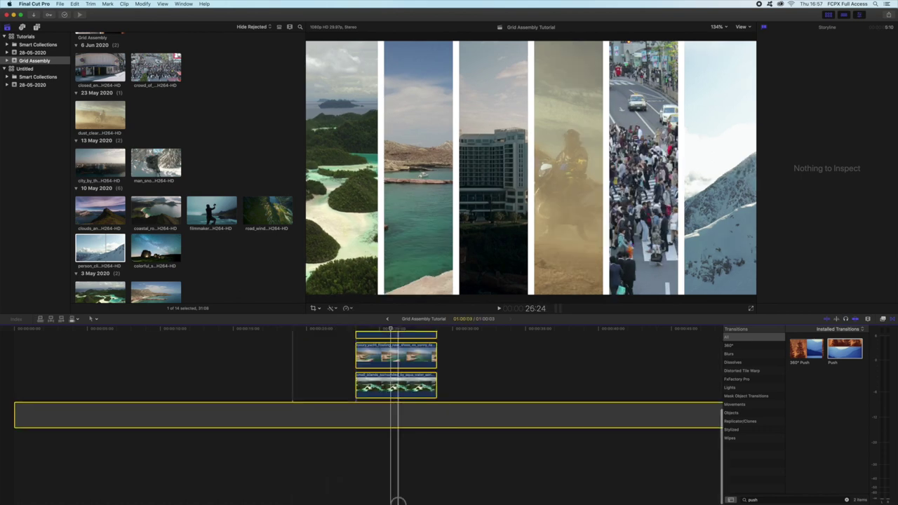
key(super+4)
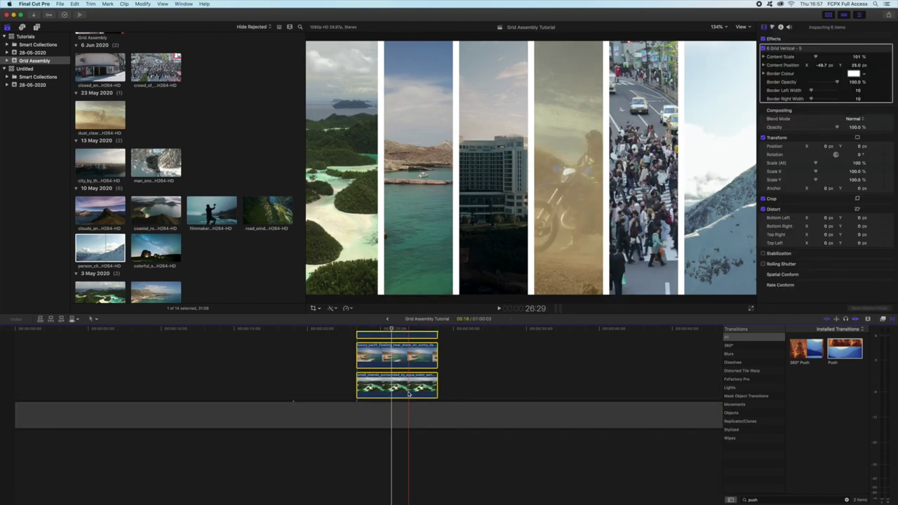
key(alt+g)
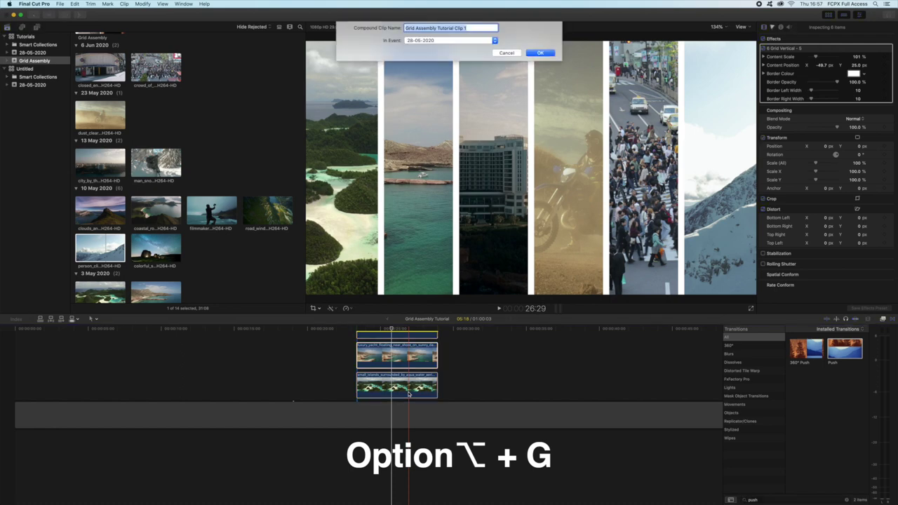
key(Return)
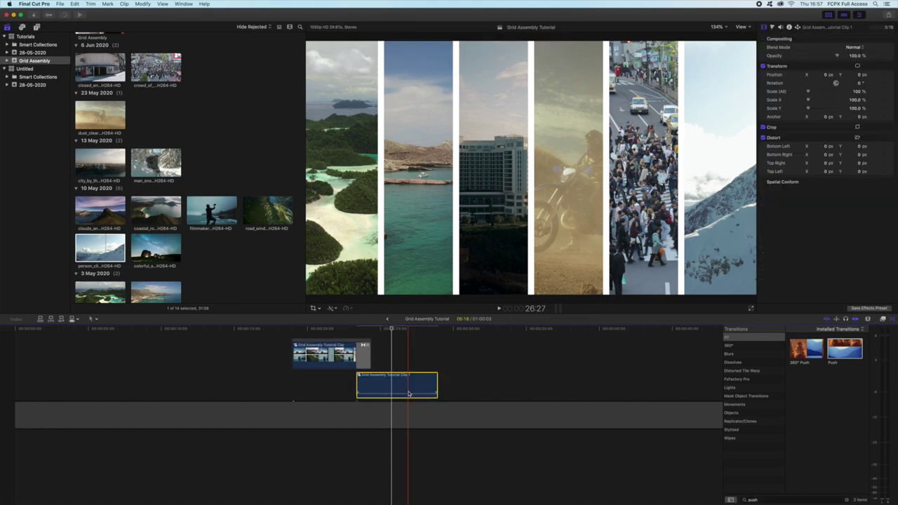
- Toggle the media browser off and on, then add the coastal_road clip as a connected clip
click(829, 15)
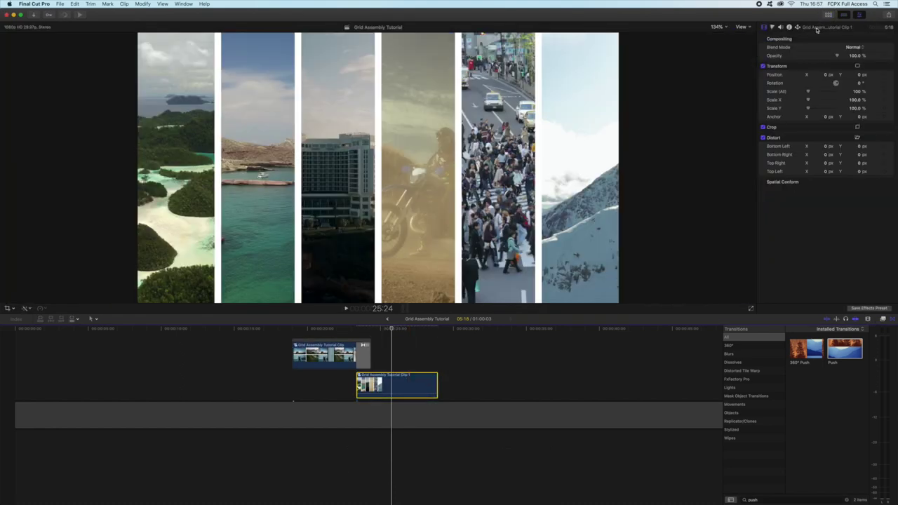
key(ctrl+super+1)
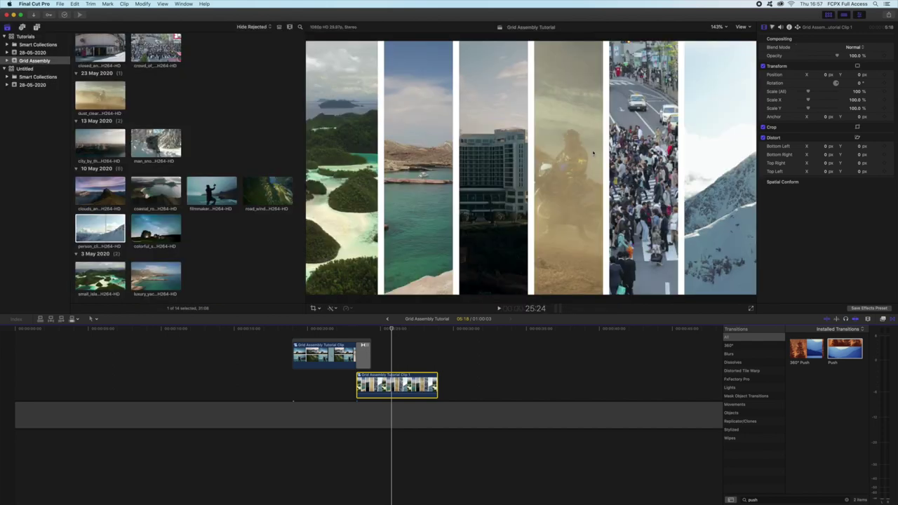
drag(155, 189, 484, 385)
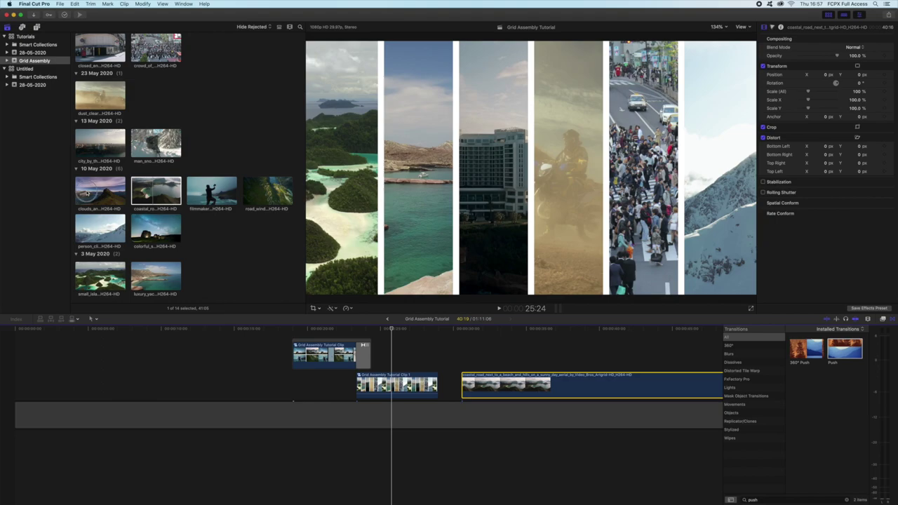
- Stack the clouds, snowboarding and luxury yacht clips as connected clips
drag(100, 189, 463, 351)
drag(156, 144, 491, 341)
drag(156, 276, 466, 383)
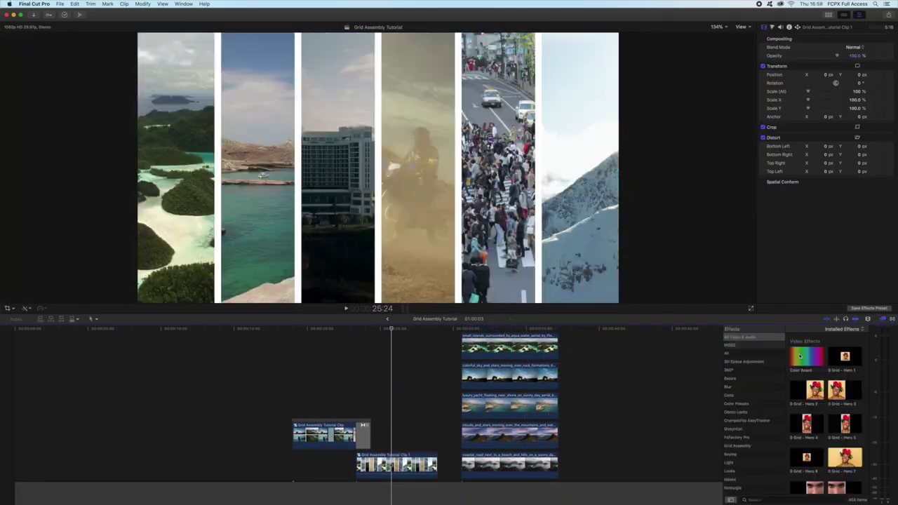
- Apply the Grid Assembly 6 Grid Vertical effects (1, 3, 5) to the stacked clips
click(738, 445)
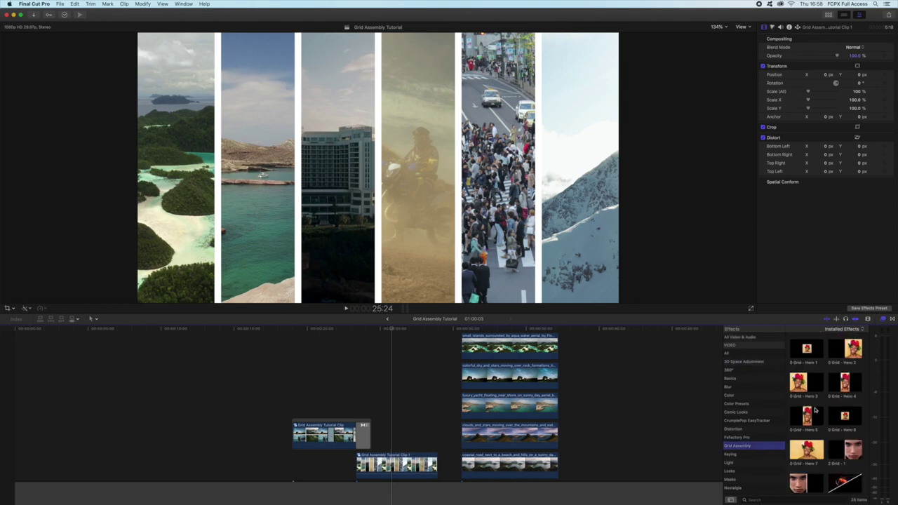
scroll(827, 411, down, 5)
click(854, 372)
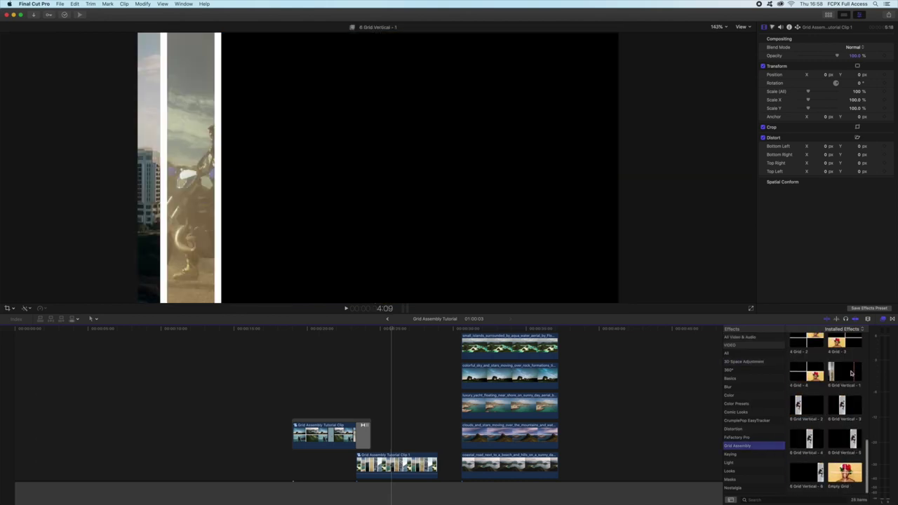
key(Down)
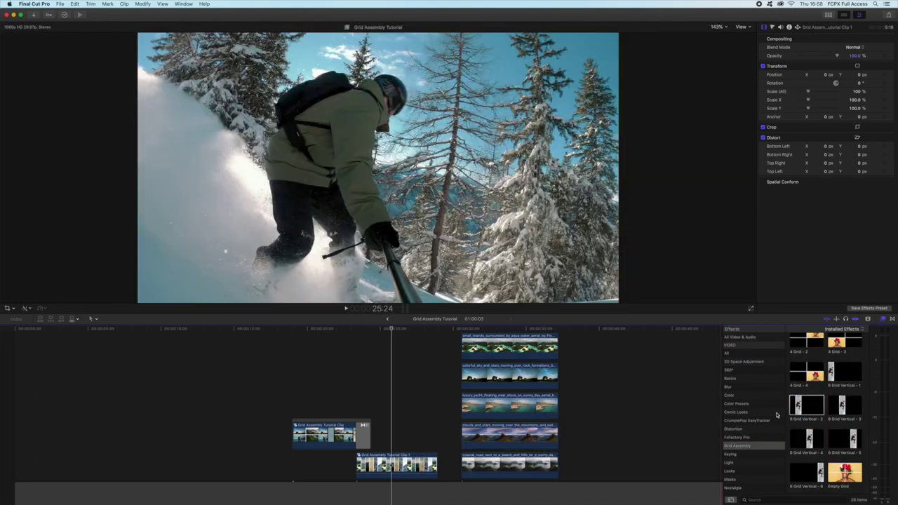
drag(805, 438, 510, 375)
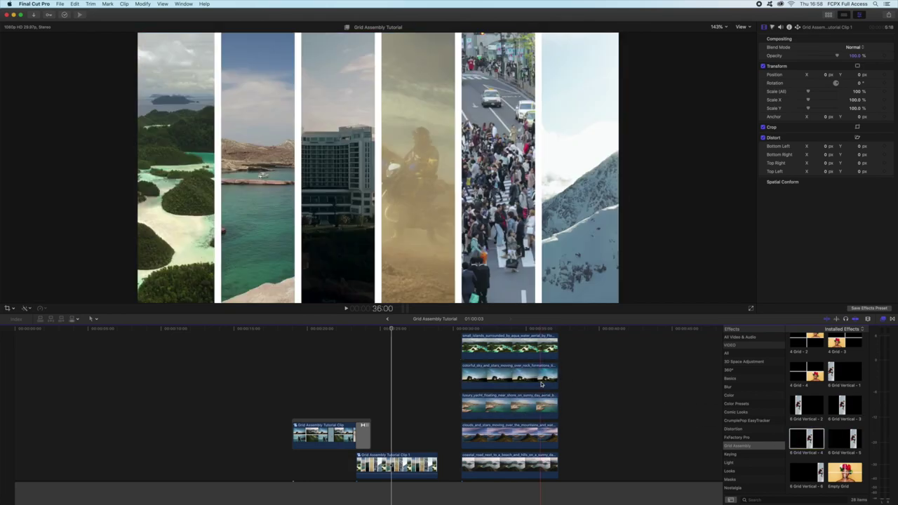
key(Right)
key(Right)
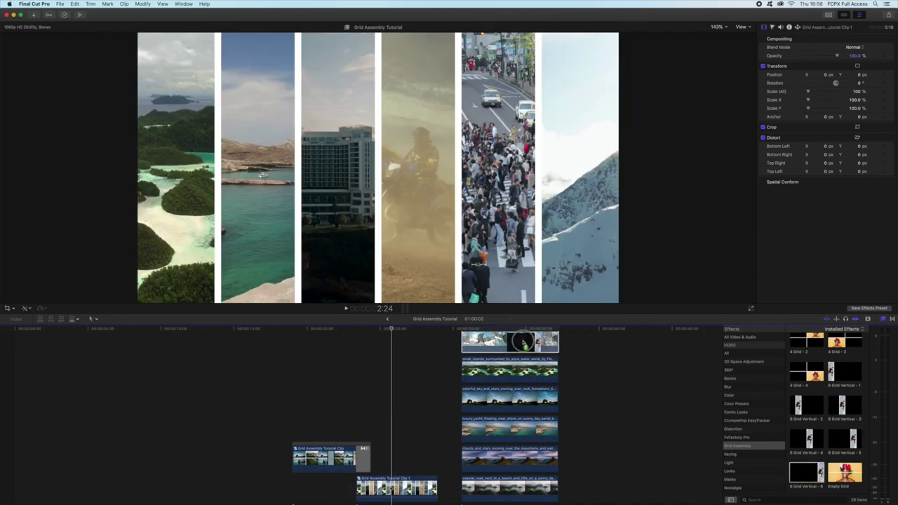
- Combine the stacked clips into compound clip Grid Assembly Tutorial Clip 2 and select it
scroll(506, 344, up, 2)
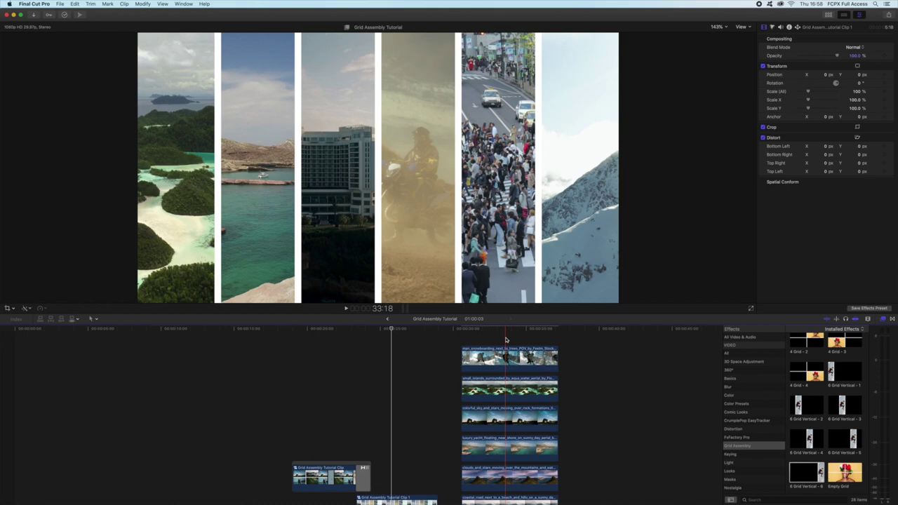
drag(506, 341, 508, 492)
key(alt+g)
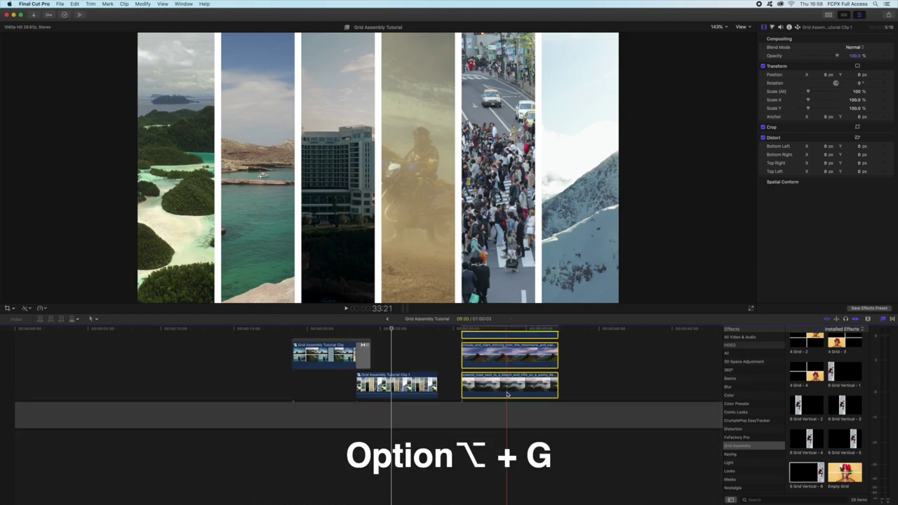
key(Return)
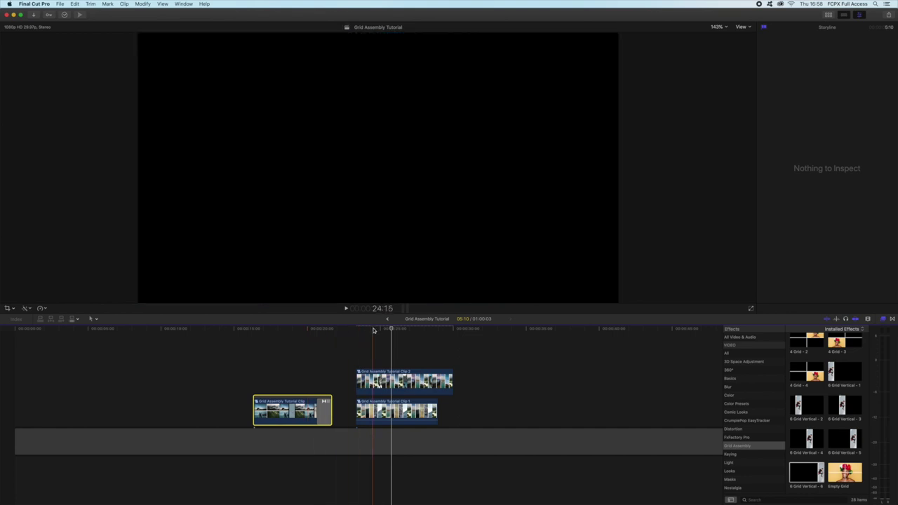
click(379, 382)
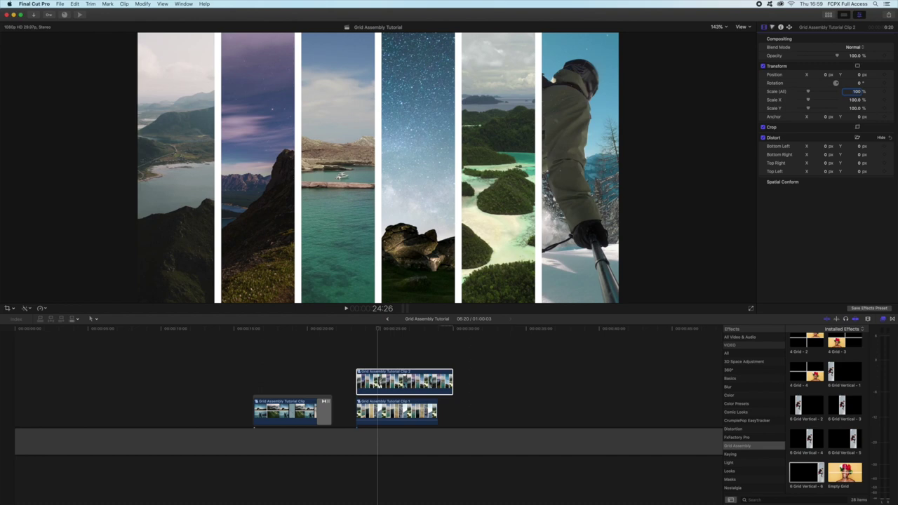
- Scale both compound grids to 50%, moving Clip 2 to X -480 and Clip 1 to -480, -270
key(Return)
click(398, 413)
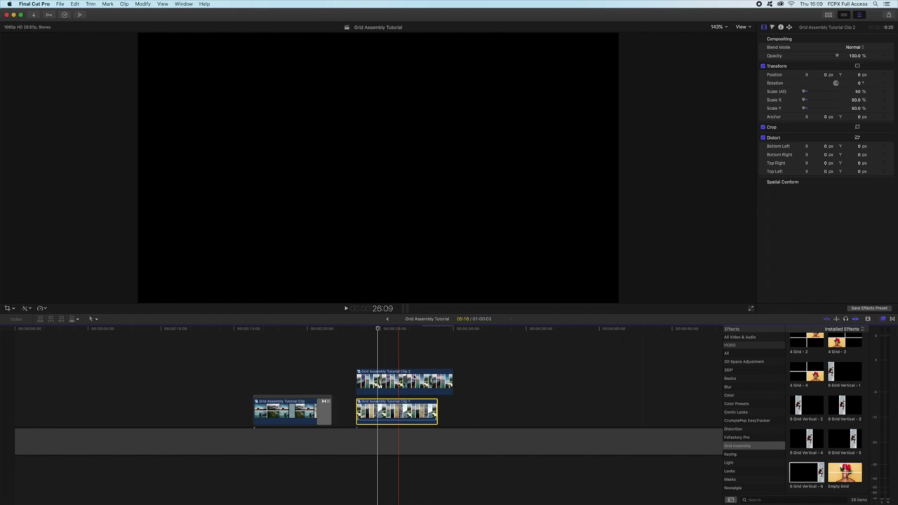
click(384, 329)
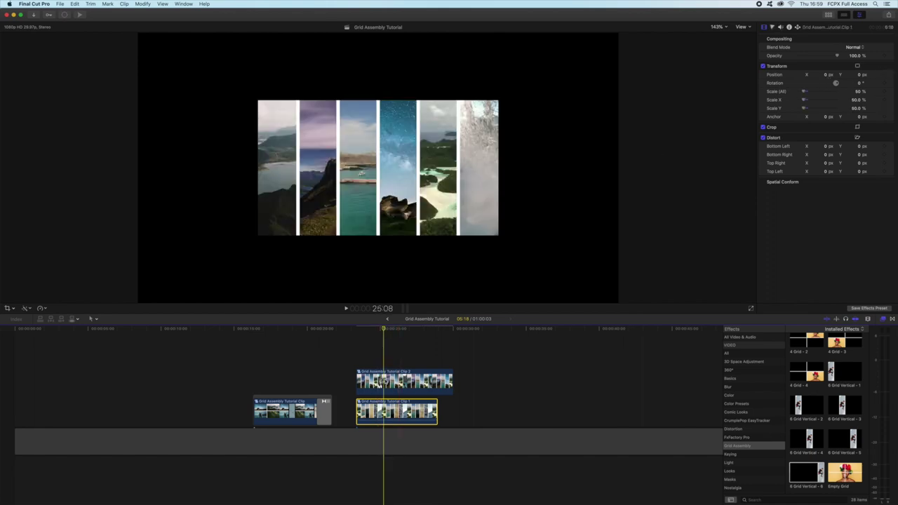
click(400, 381)
drag(818, 74, 779, 75)
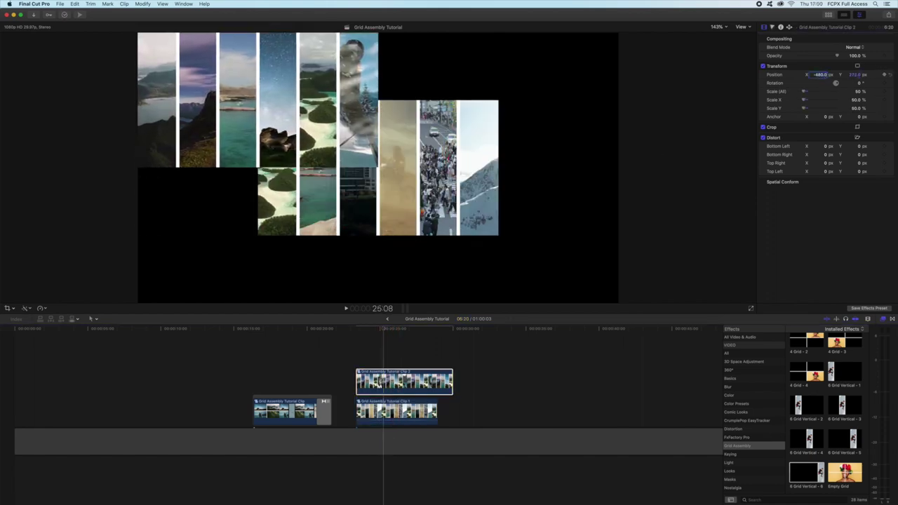
click(399, 412)
drag(860, 74, 852, 75)
text(0)
key(Return)
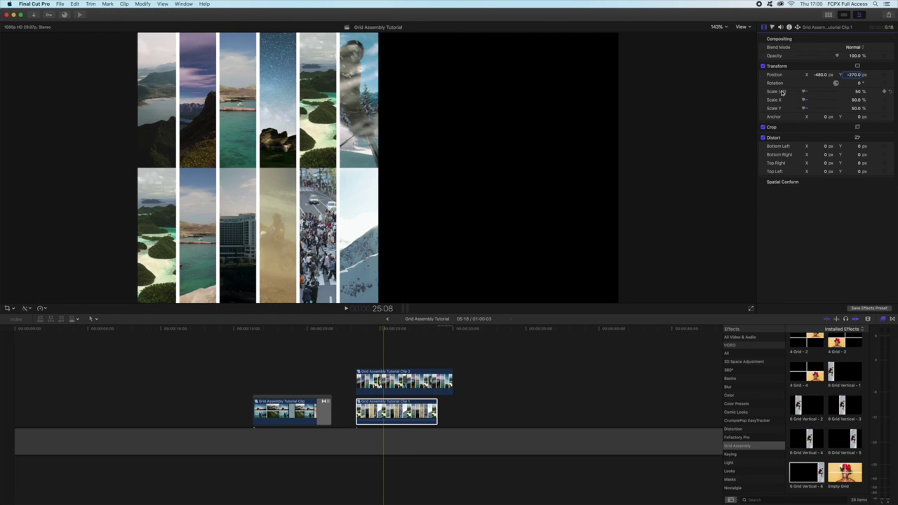
scroll(829, 402, up, 10)
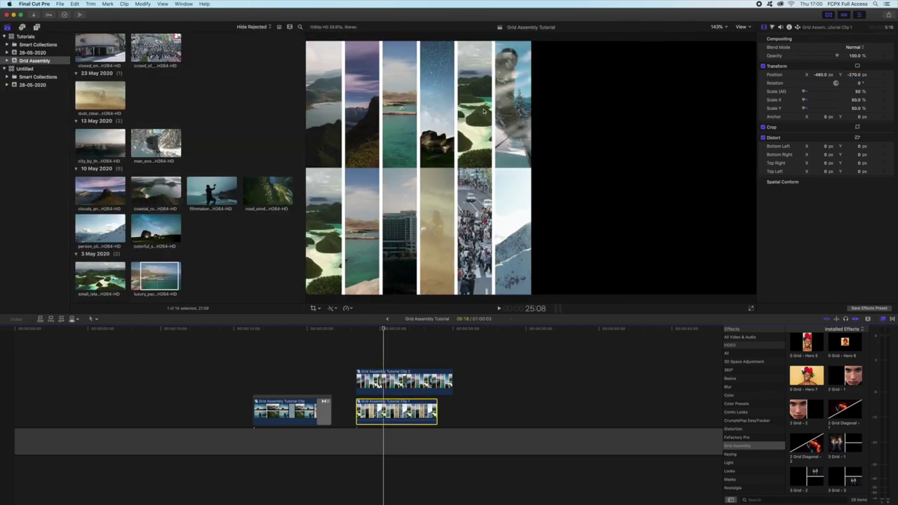
- Add the filmmaker clip above the grids with the 2 Grid - 1 effect, then hide the browser
drag(212, 191, 357, 353)
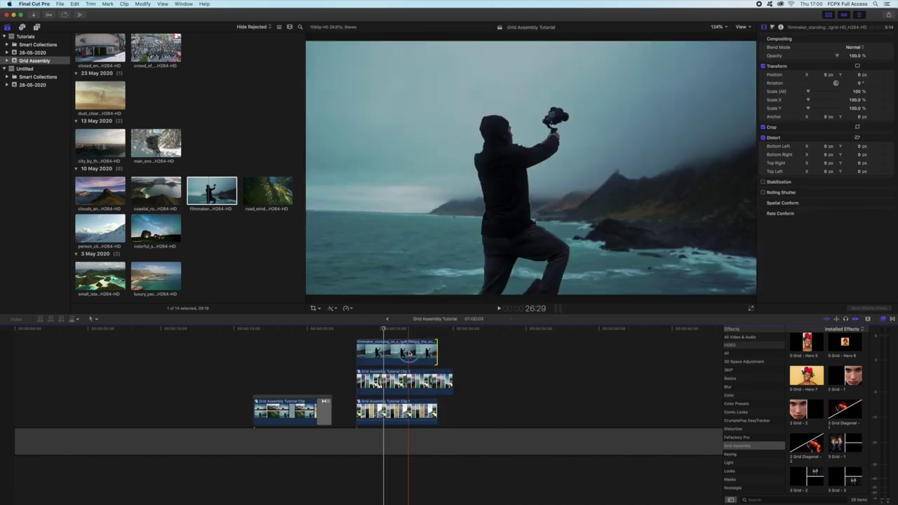
drag(845, 375, 394, 355)
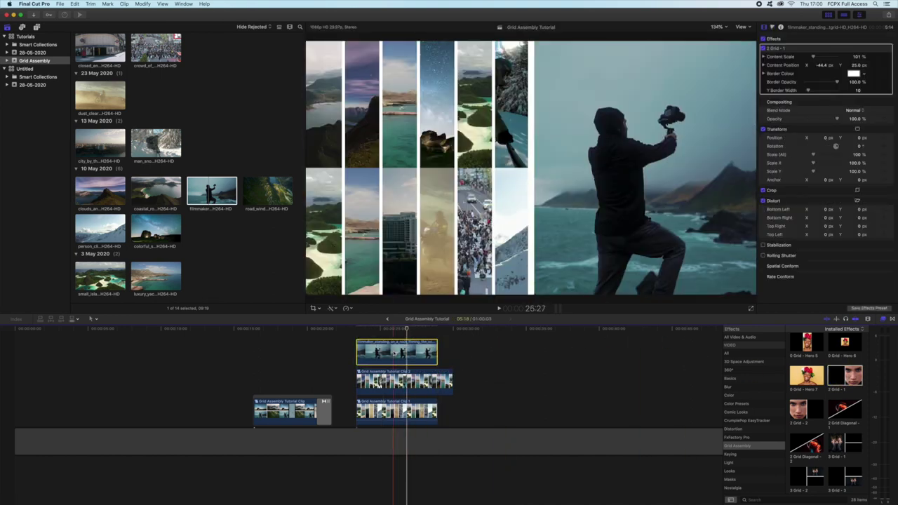
key(ctrl+super+1)
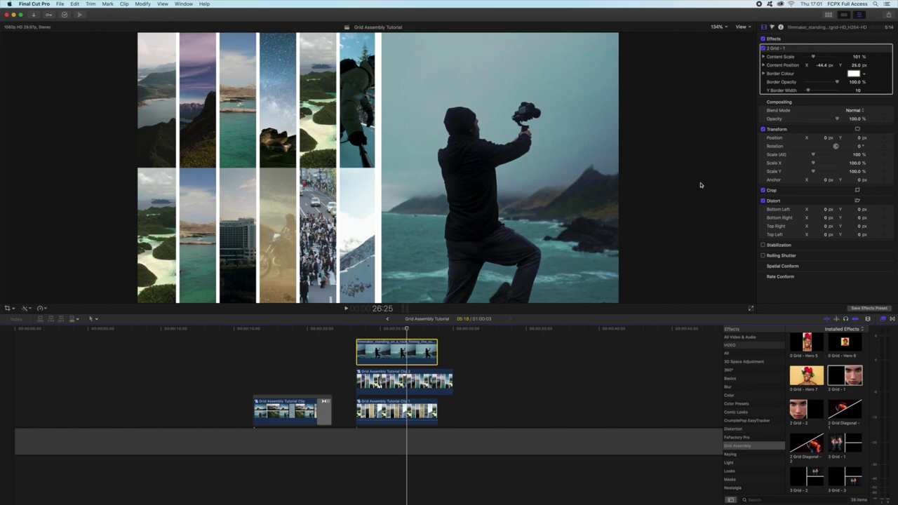
- Put the snowboarding clip on top of the stack with the 0 Grid - Hero 1 effect
click(828, 16)
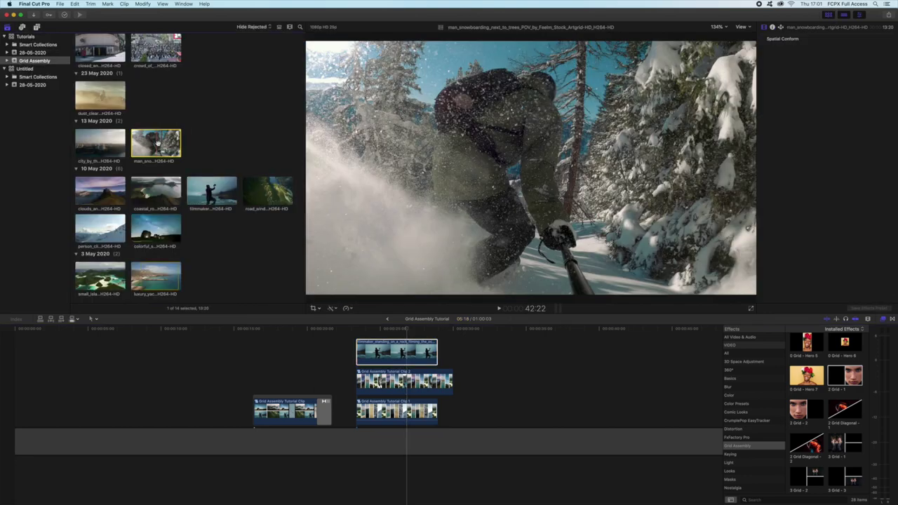
drag(156, 143, 406, 337)
scroll(807, 379, up, 3)
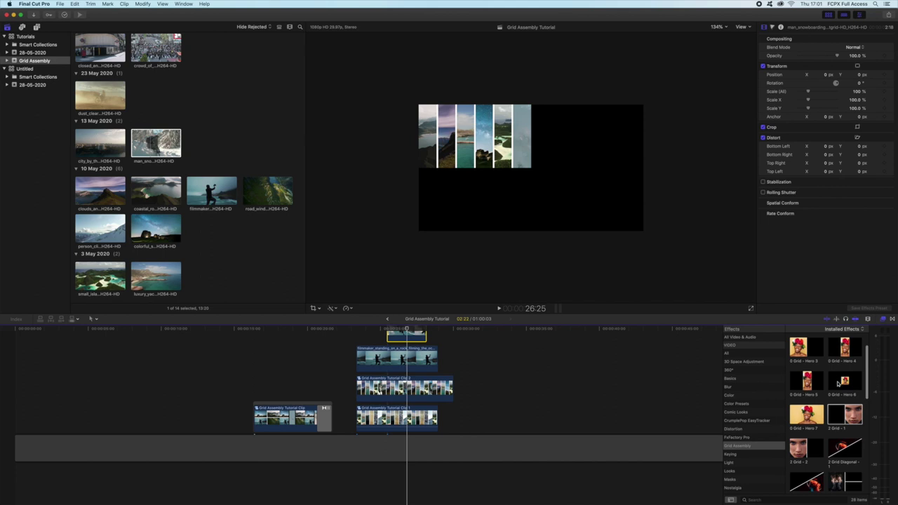
double_click(800, 350)
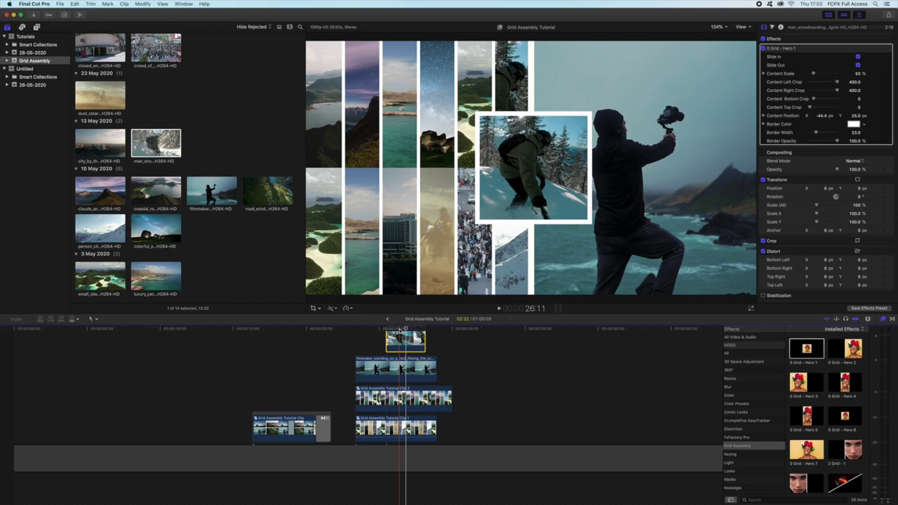
- Preview the hero inset, extend the top clip to start earlier, and return to 26:11
key(space)
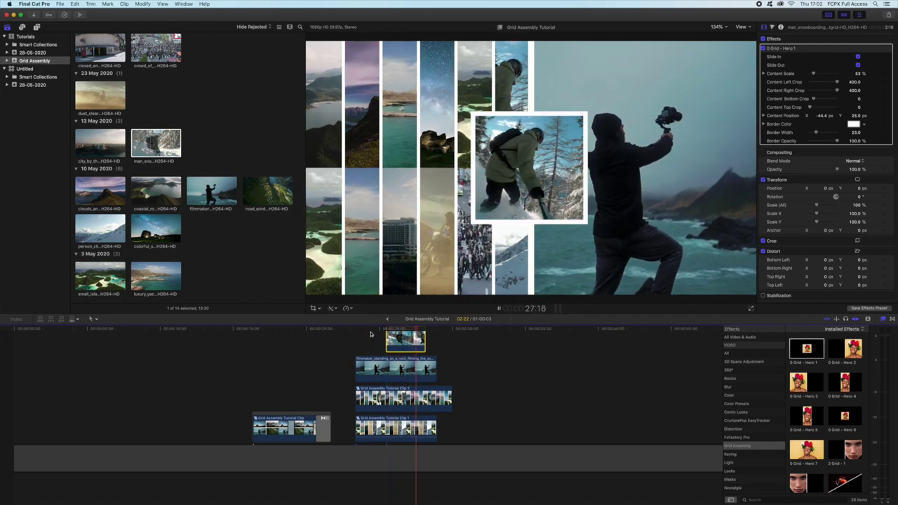
key(space)
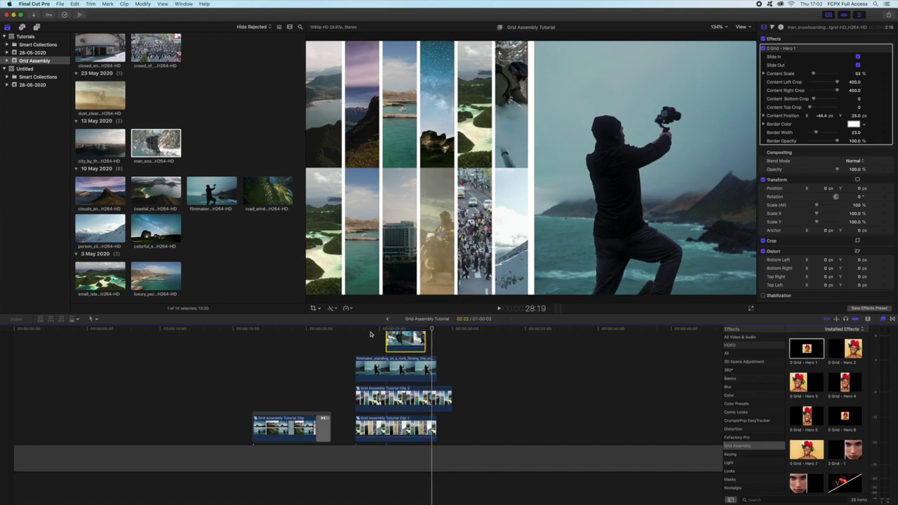
drag(387, 339, 356, 341)
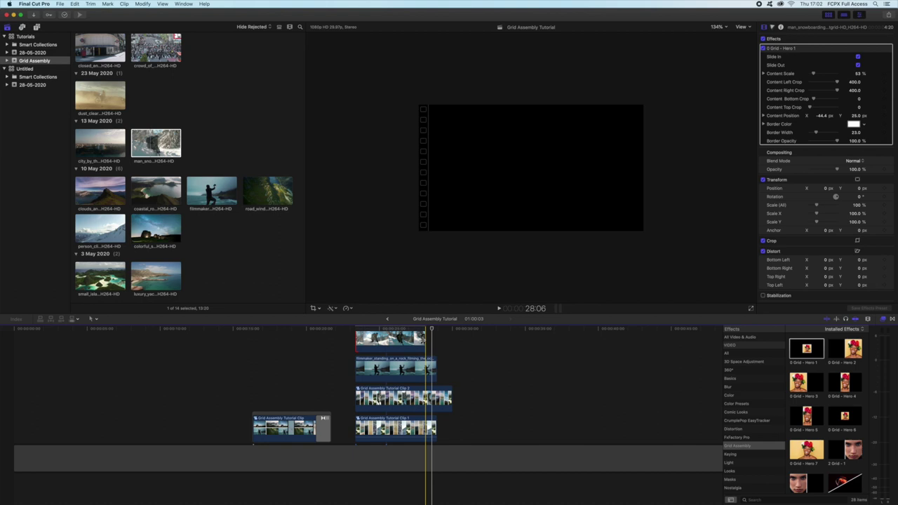
click(401, 329)
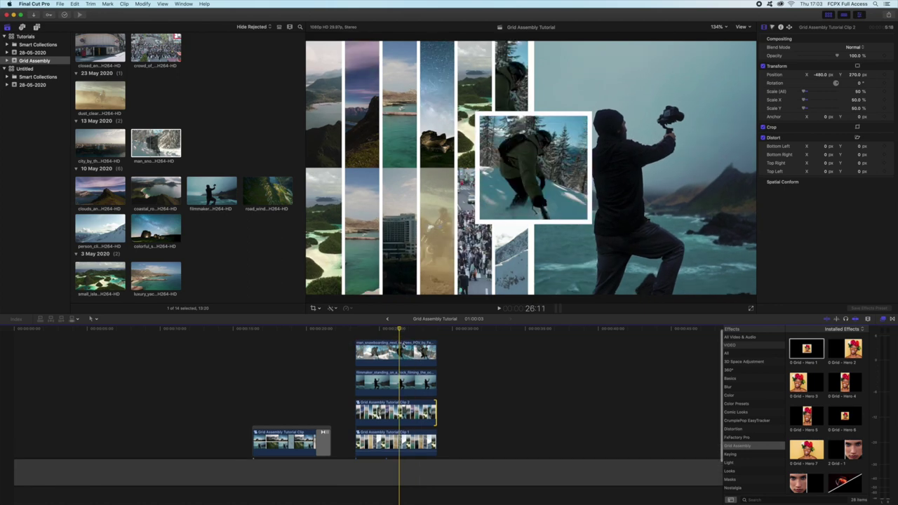
- Connect the winding-road aerial above the stack with 0 Grid - Hero 2 and Push Out turned off
click(266, 202)
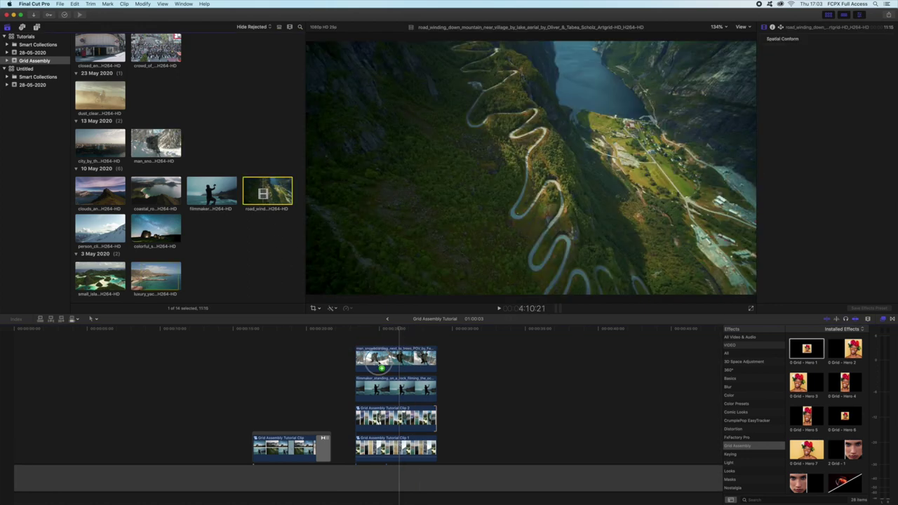
drag(265, 201, 356, 339)
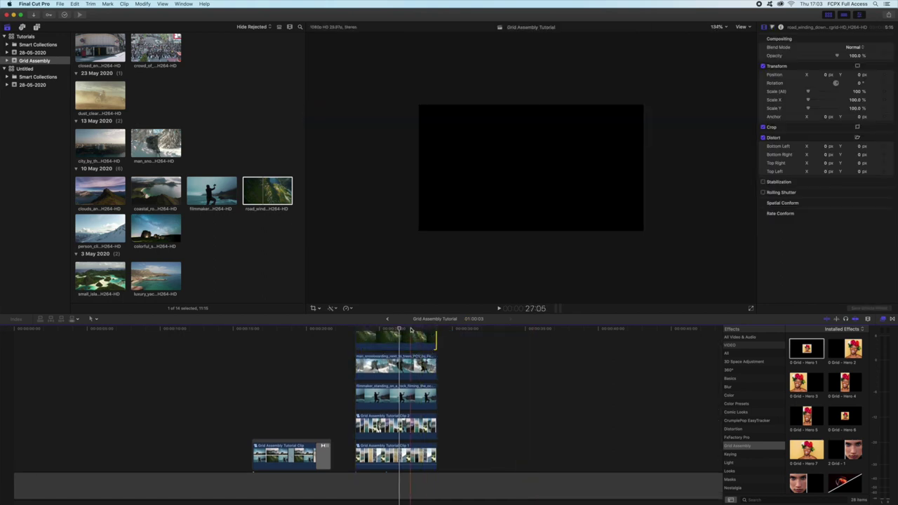
drag(846, 349, 378, 387)
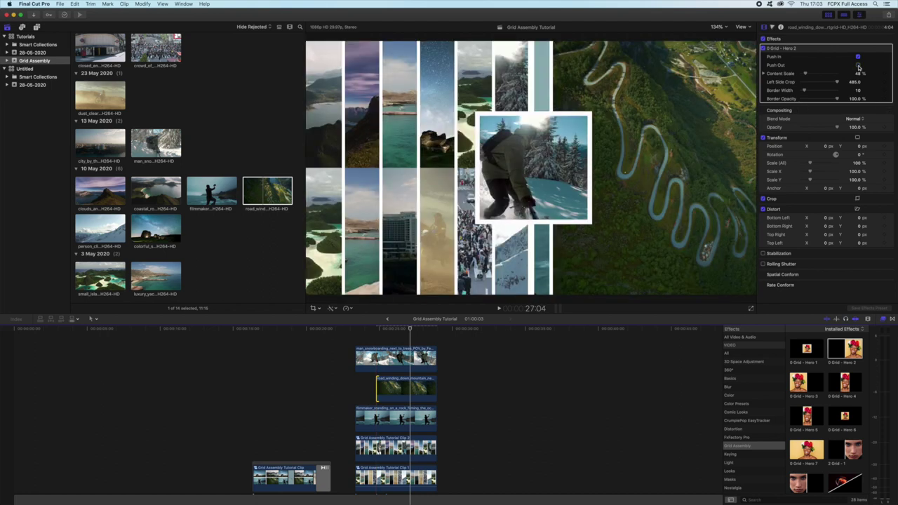
click(858, 65)
- Hide the browser, preview the push-in, and return the playhead to 26:20
key(ctrl+super+1)
key(space)
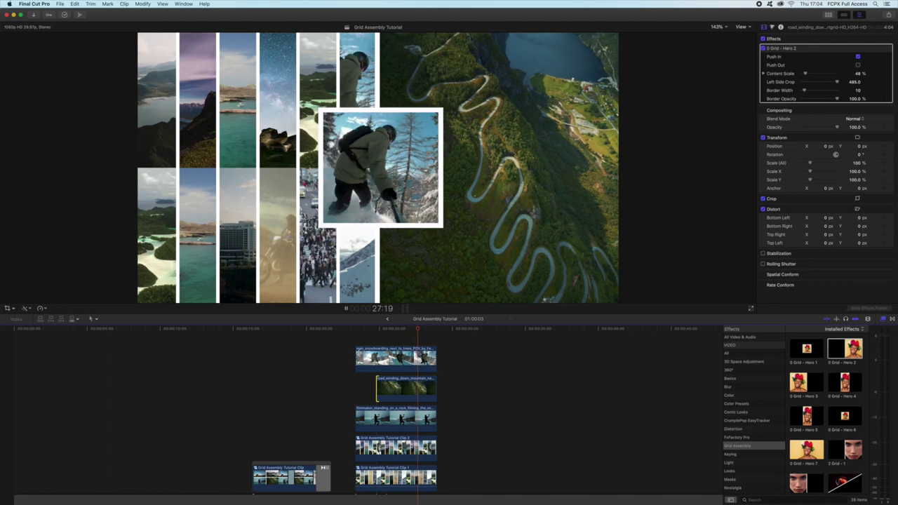
key(space)
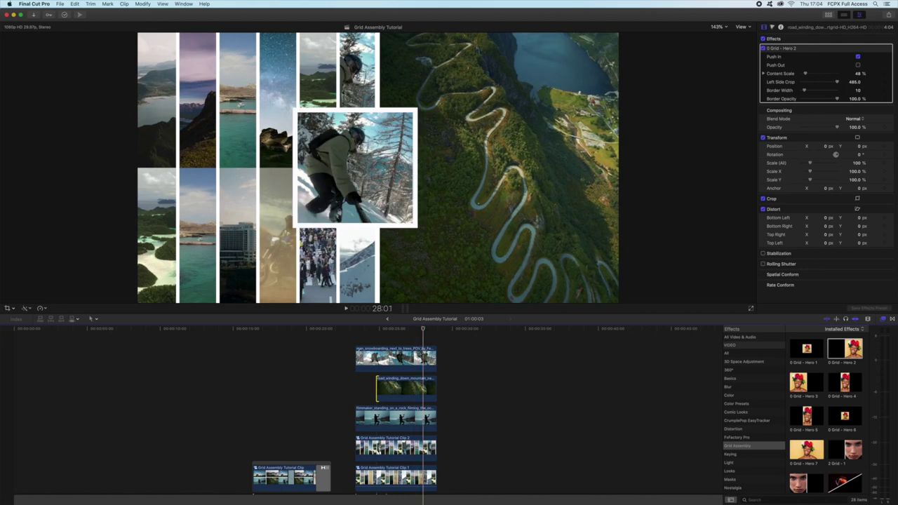
click(403, 330)
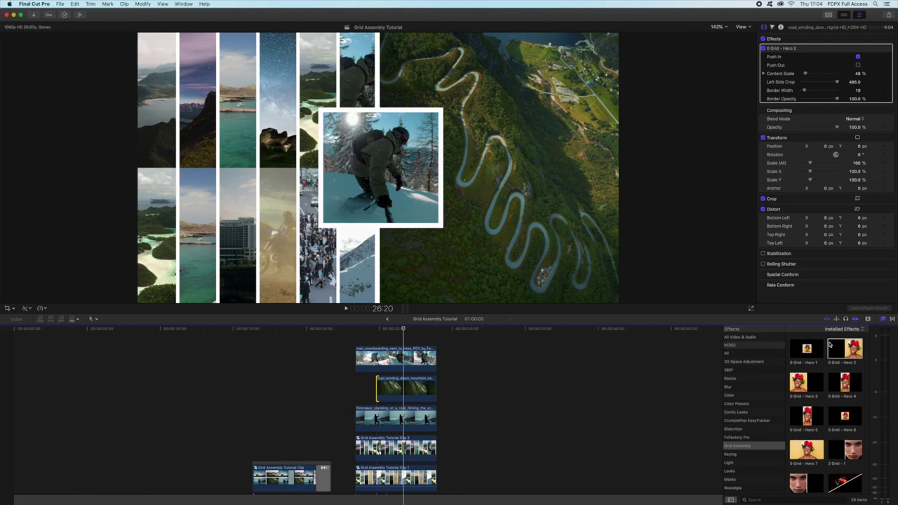
- Connect the small islands aerial clip at the playhead using Q
click(828, 15)
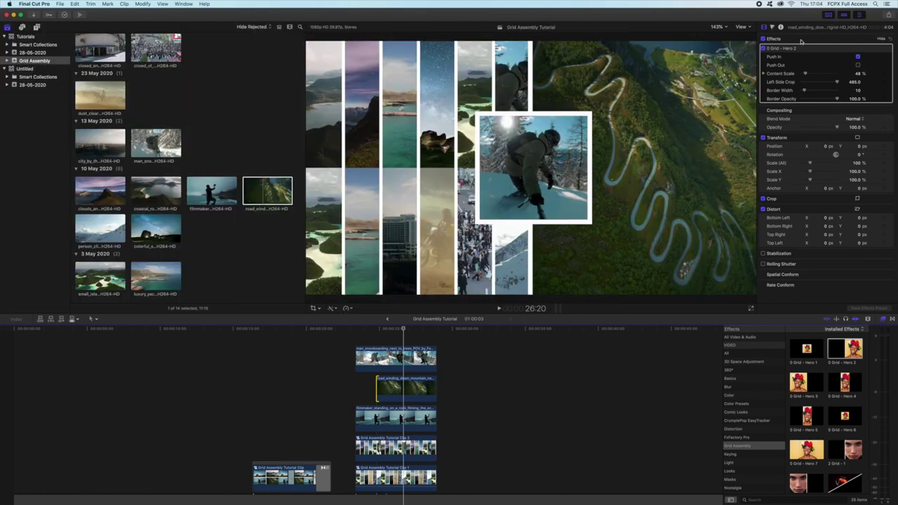
scroll(218, 135, up, 2)
scroll(218, 135, down, 3)
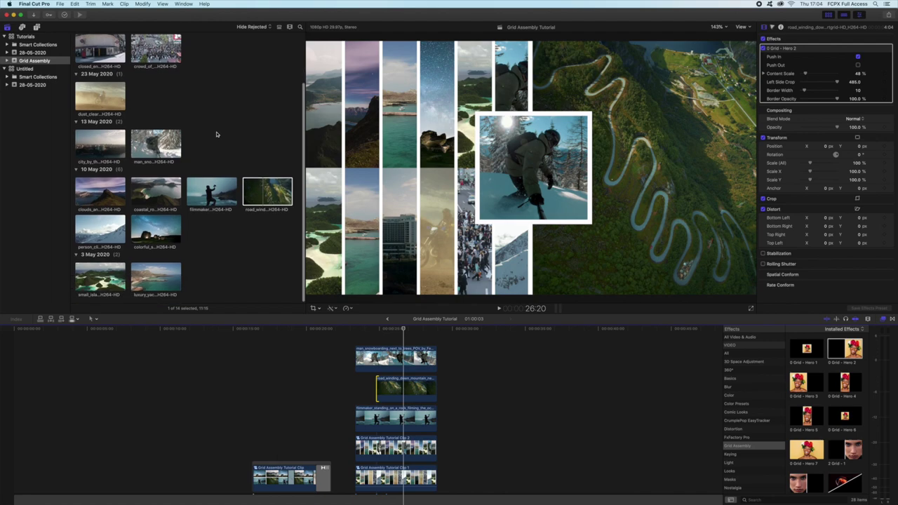
click(100, 275)
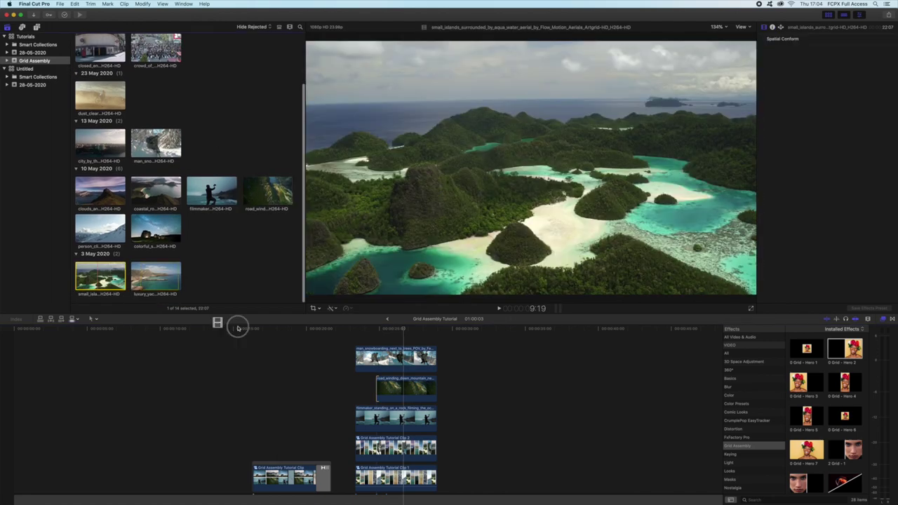
key(q)
- Rearrange the clips so the four-panel grid clip follows the stack, reviewing the snowboarding Hero 1 settings
click(430, 358)
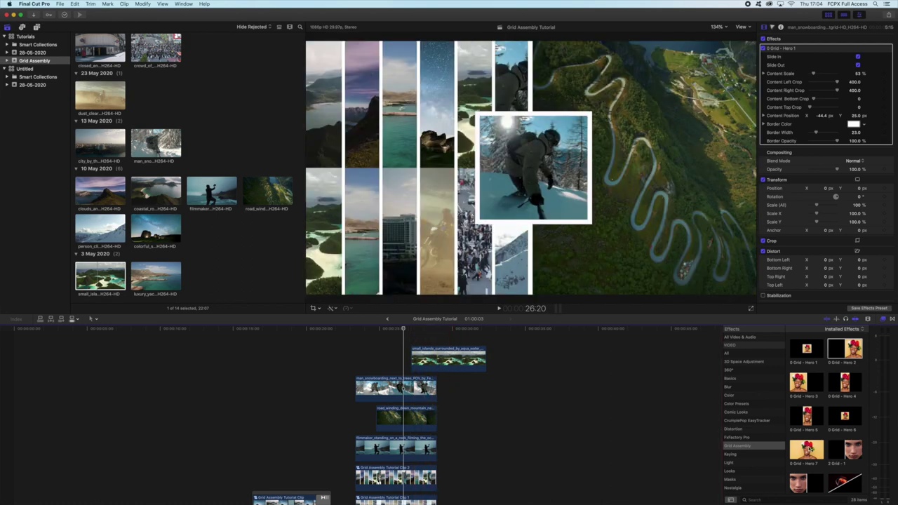
drag(807, 449, 445, 365)
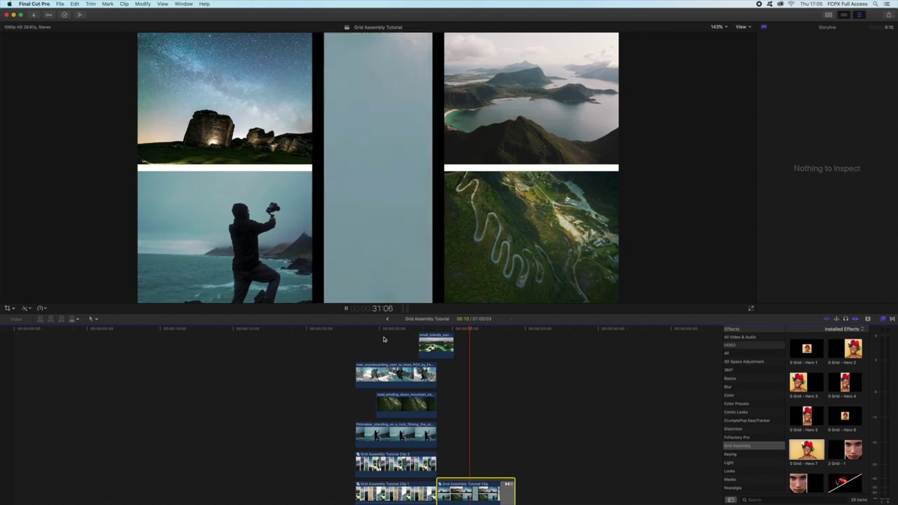
key(space)
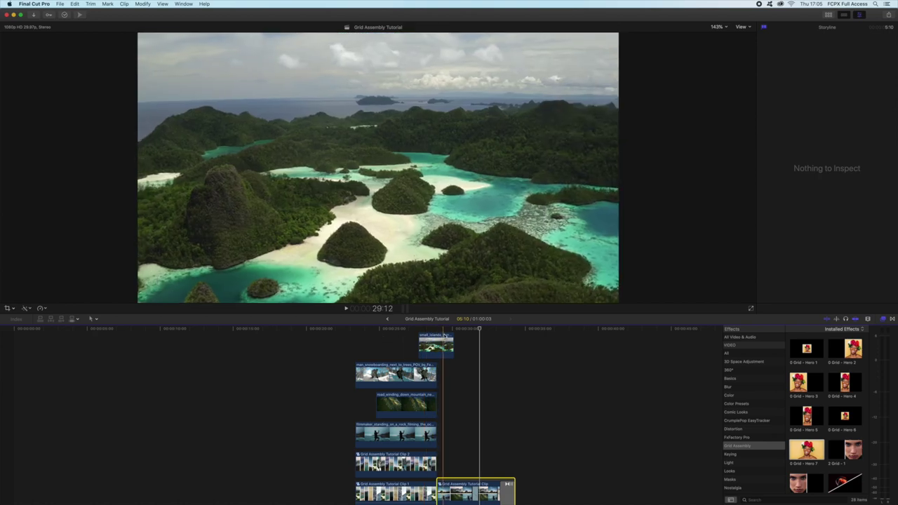
drag(453, 335, 440, 356)
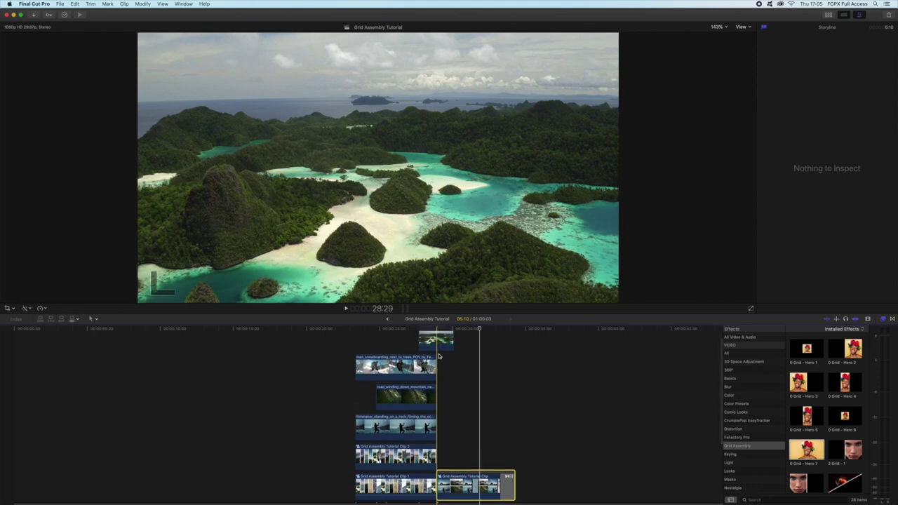
click(441, 344)
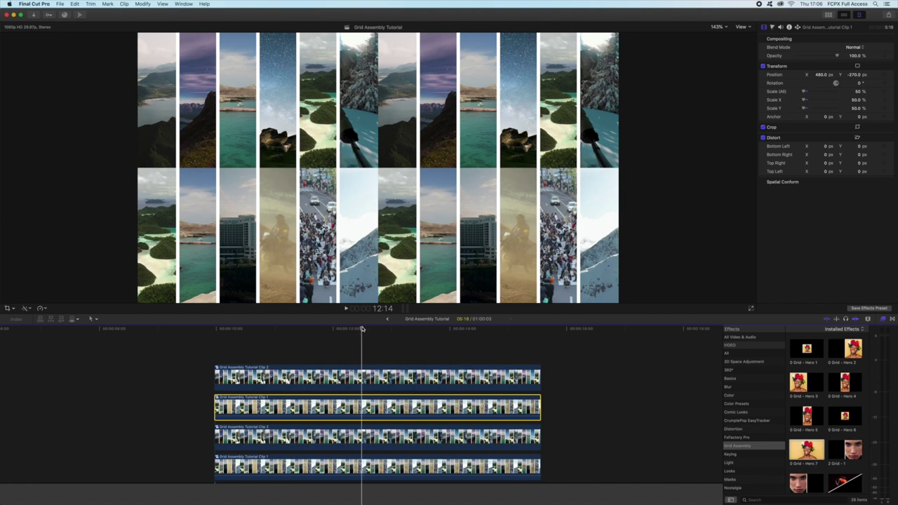
- Select the four stacked grid layers and create compound clip Grid Assembly Tutorial Clip 3
drag(345, 337, 345, 469)
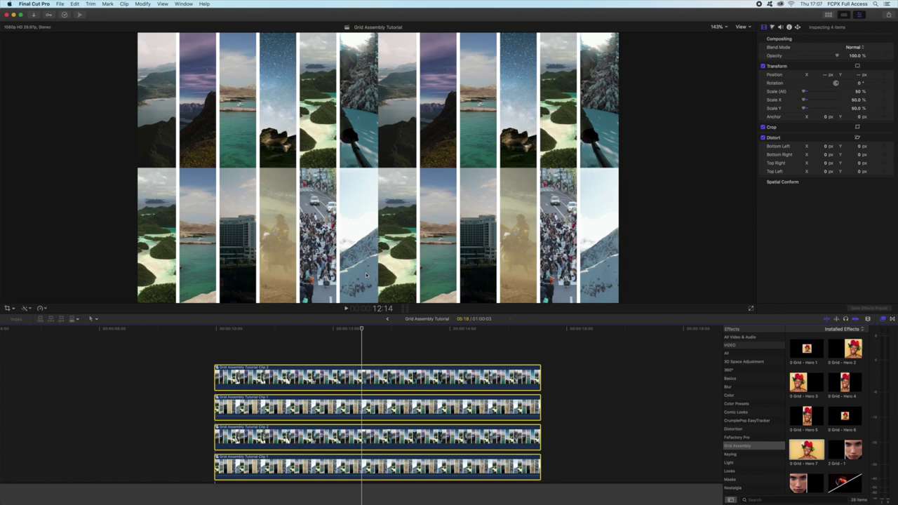
key(alt+g)
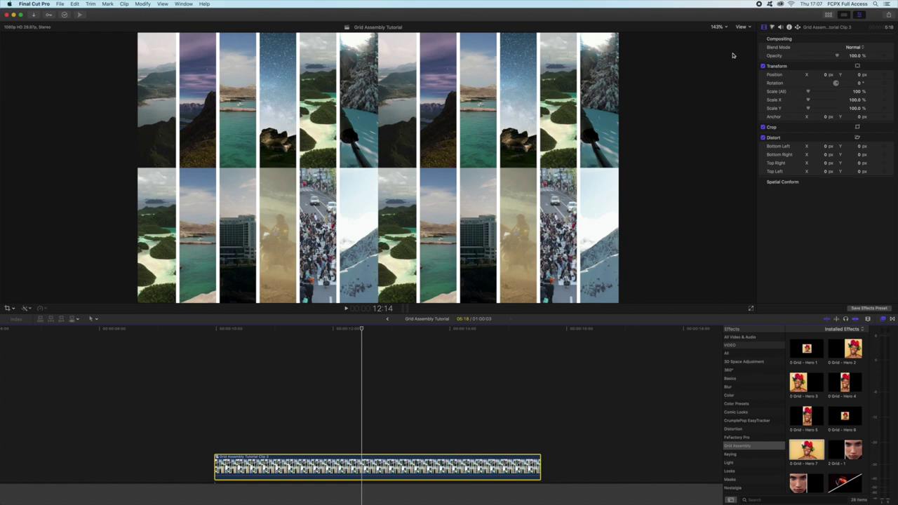
- Apply the Empty Grid effect to the Grid Assembly Tutorial Clip 3 compound clip
scroll(831, 386, down, 10)
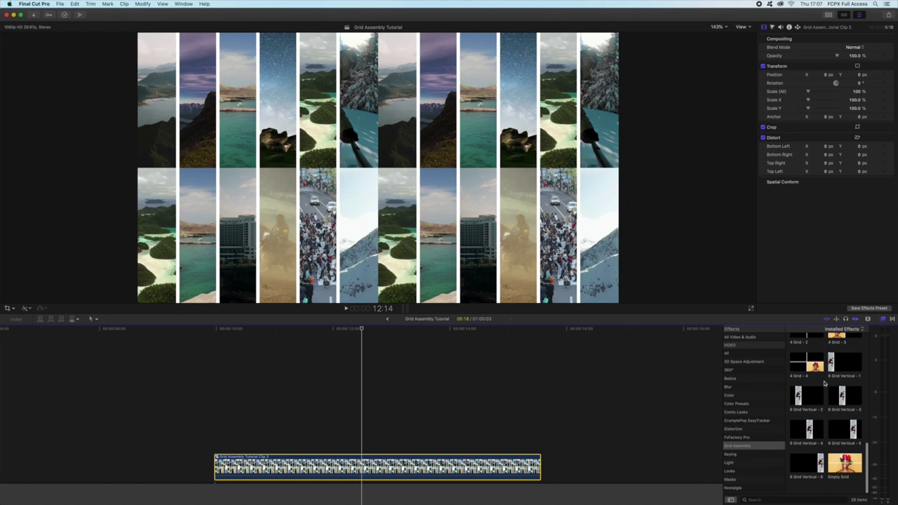
drag(846, 474, 391, 467)
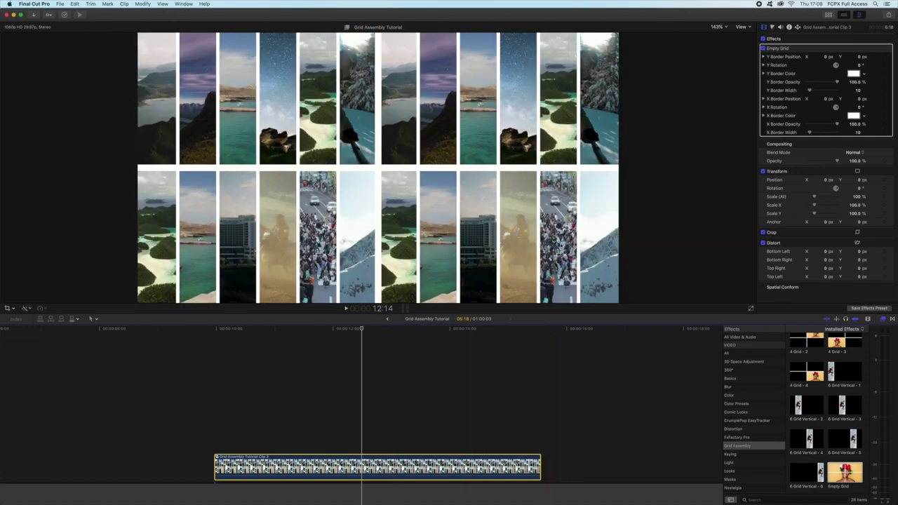
click(857, 91)
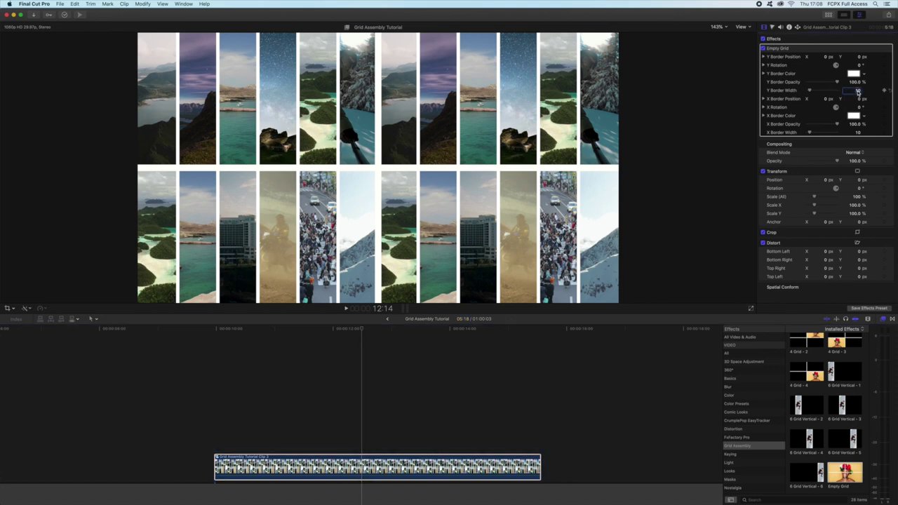
- Set the Empty Grid Y and X Border Width values to 0
text(0)
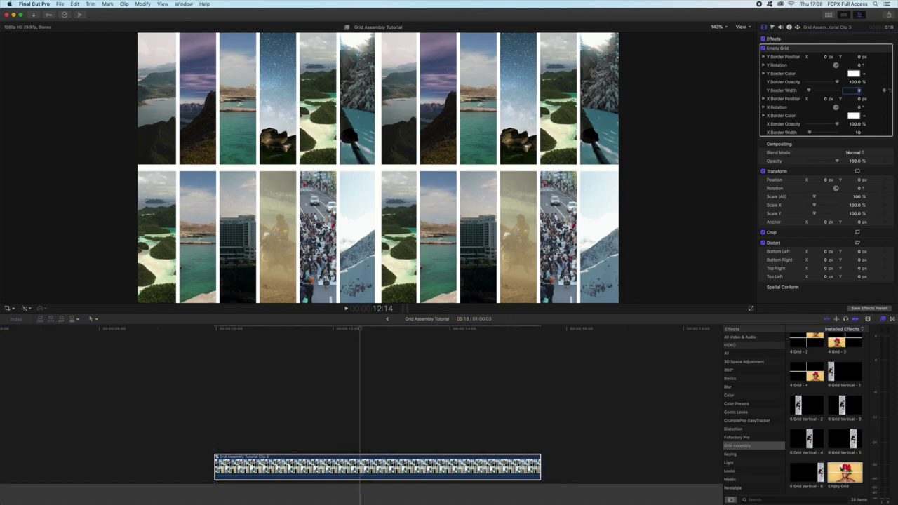
key(Return)
click(858, 133)
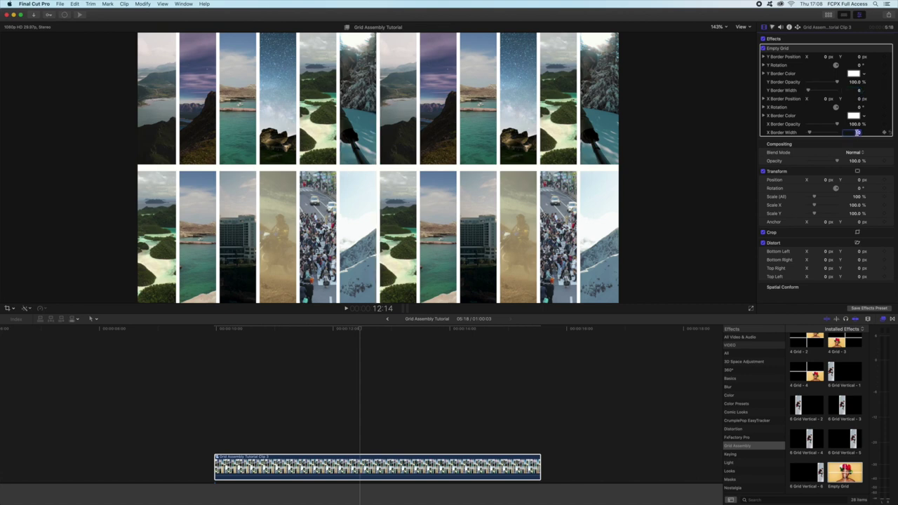
text(0)
- Change the Y and X border colours to black
click(854, 73)
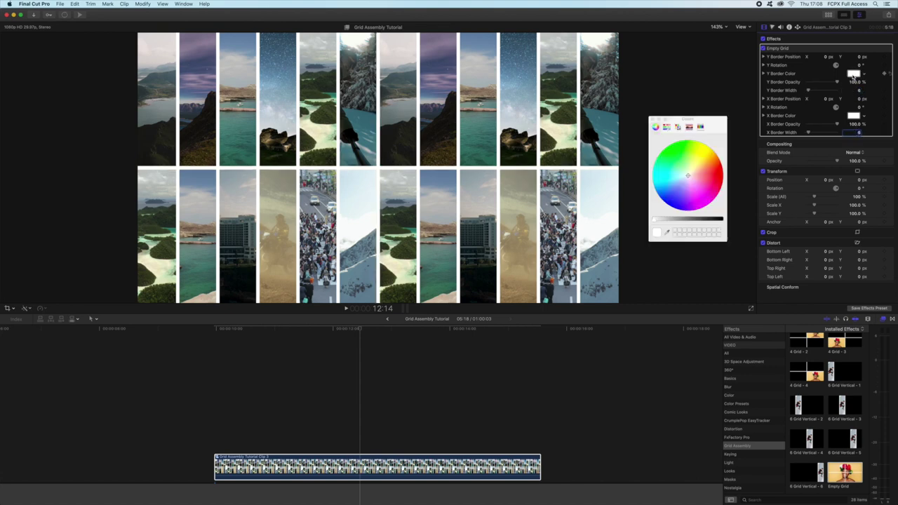
drag(670, 218, 738, 220)
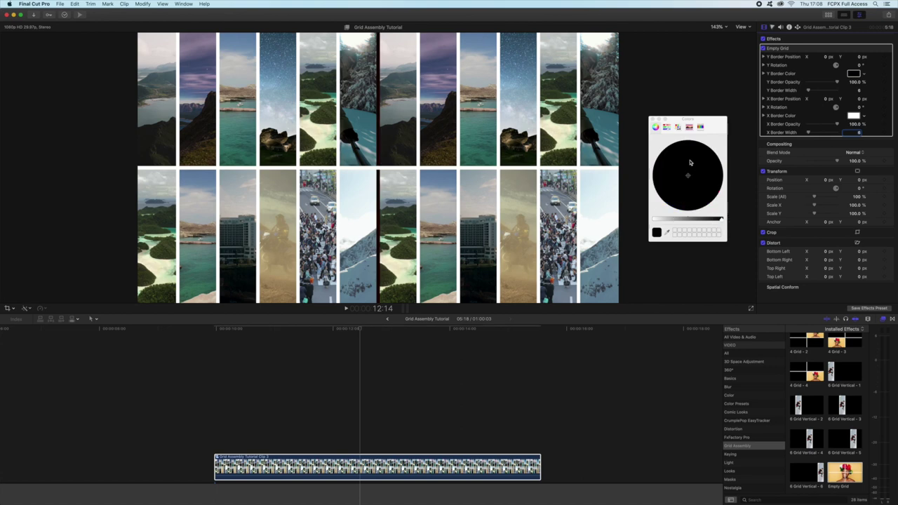
click(654, 119)
click(854, 115)
drag(719, 217, 670, 217)
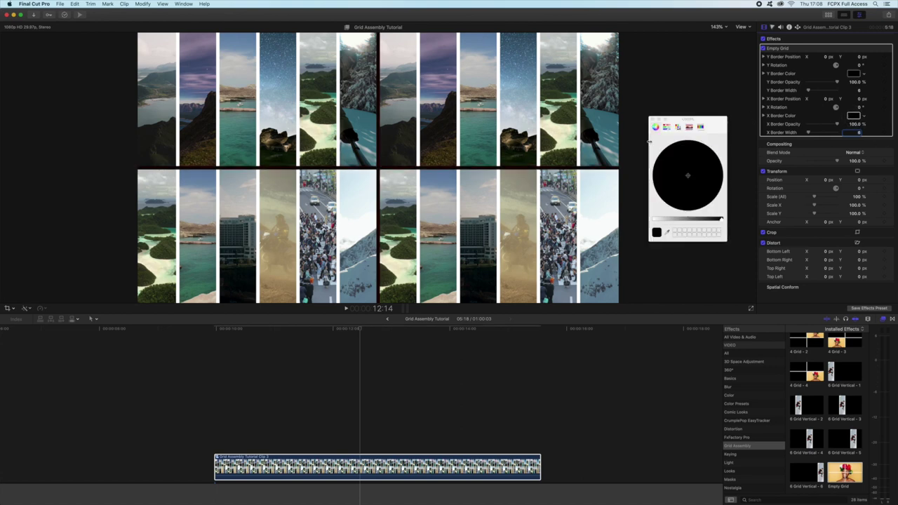
click(653, 120)
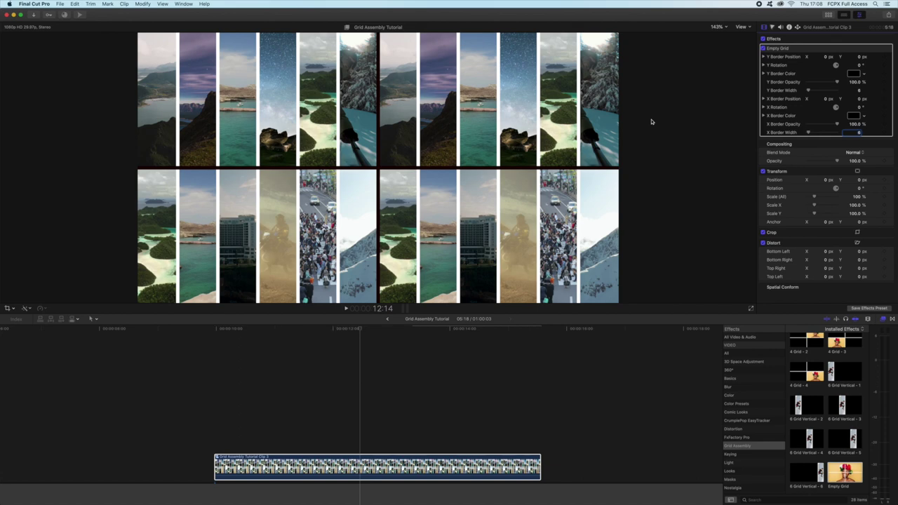
click(217, 330)
key(space)
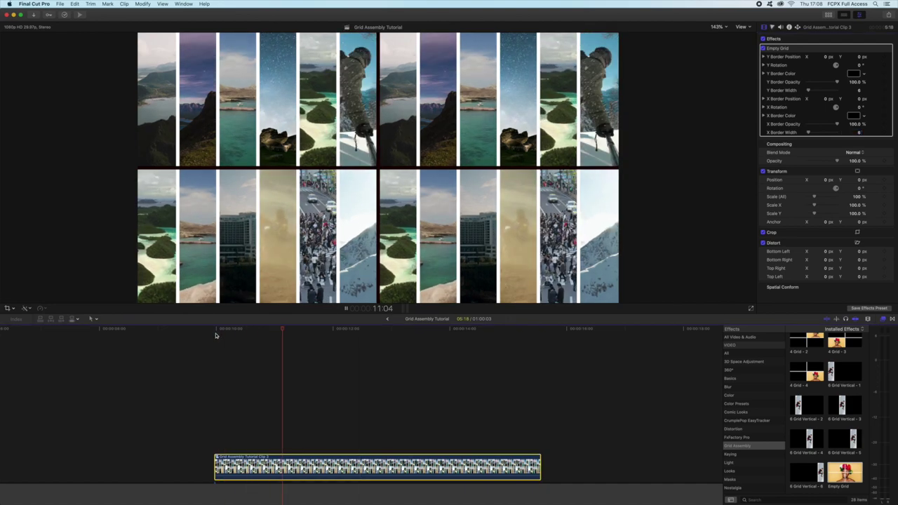